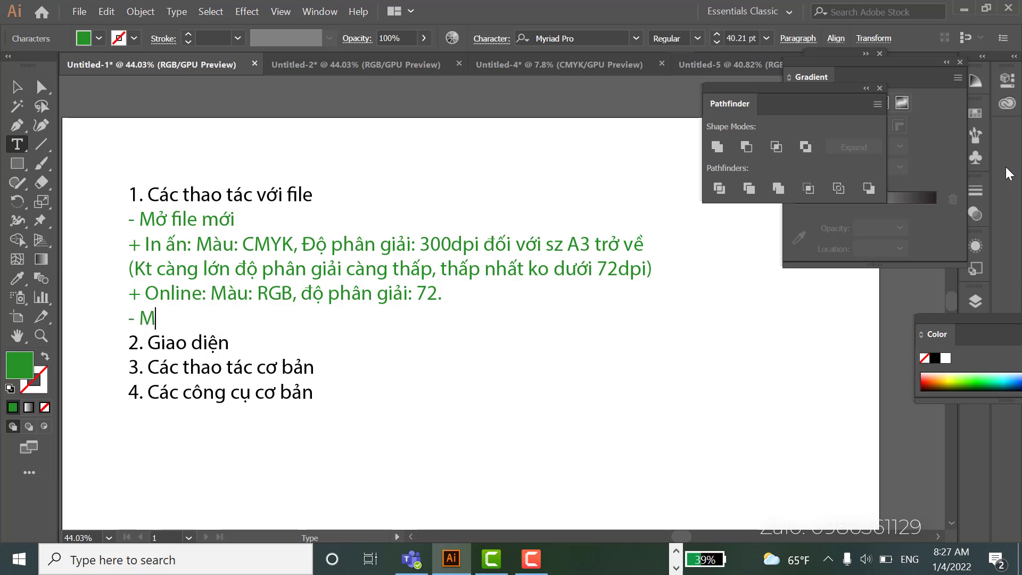
Step: Add the line '- Mở file có sẵn' under the Online line and colour it black
text(ở file có sănx)
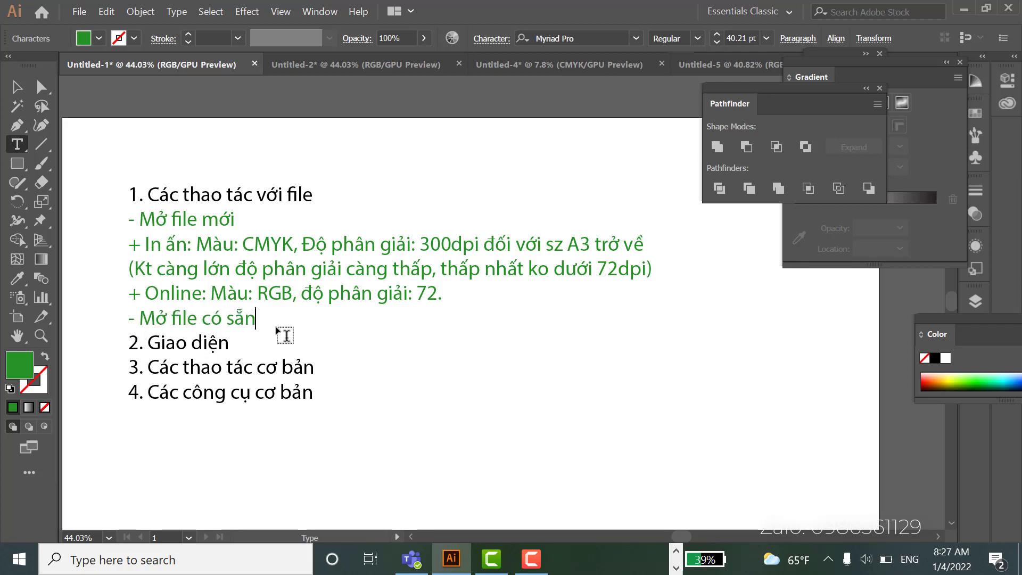
drag(257, 318, 128, 318)
click(17, 278)
click(178, 342)
click(17, 87)
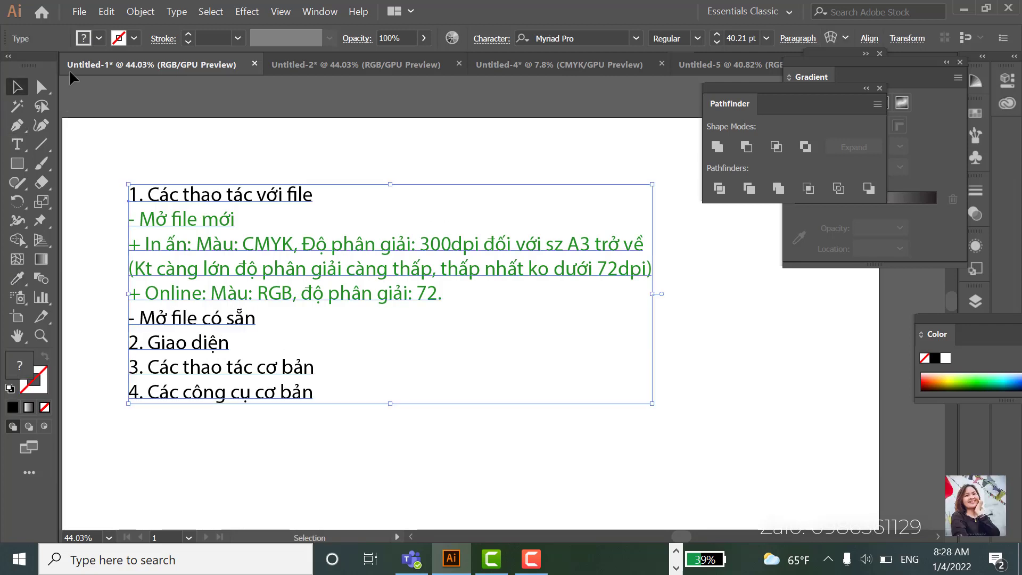
click(80, 11)
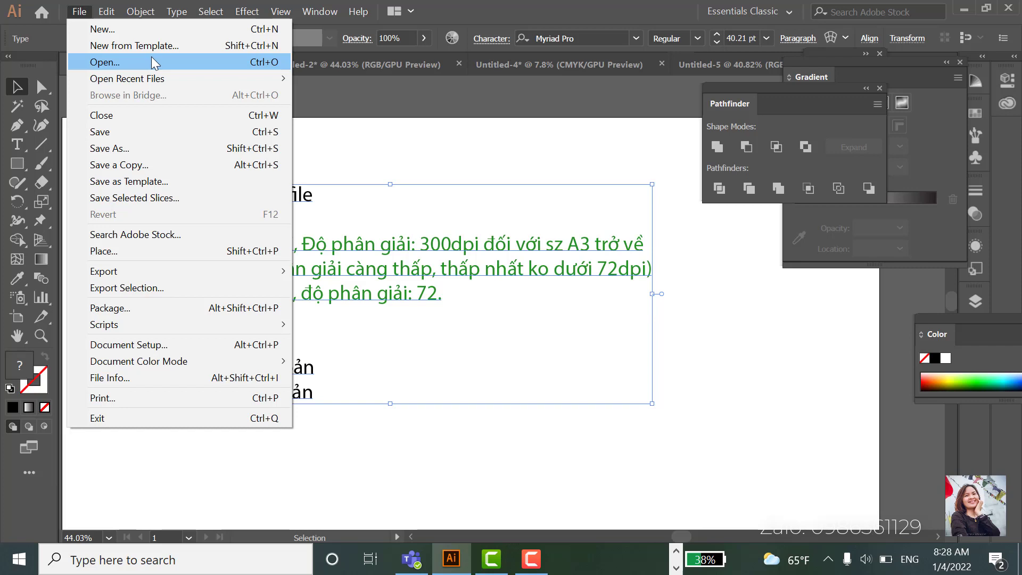
Step: Browse the Thang 12 folder, previewing the 9_12 and 28_12_2/3/4 files
click(155, 59)
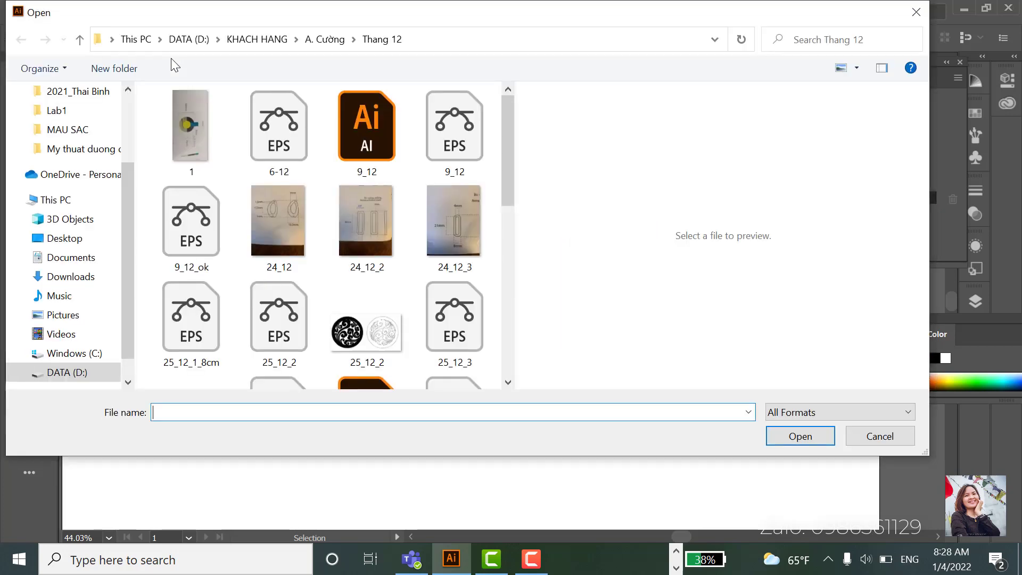
click(373, 123)
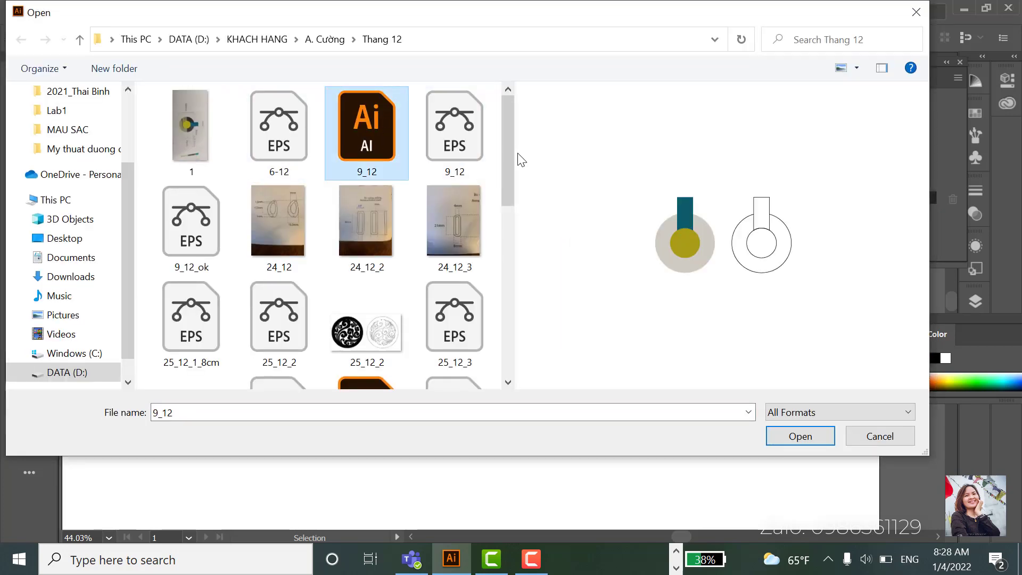
drag(509, 151, 507, 236)
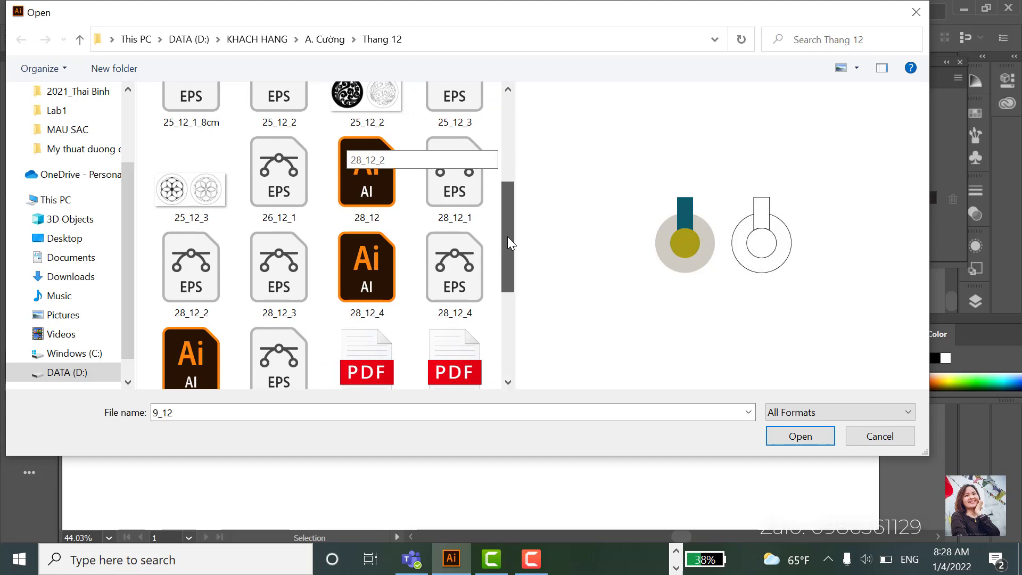
click(280, 272)
click(192, 272)
click(374, 270)
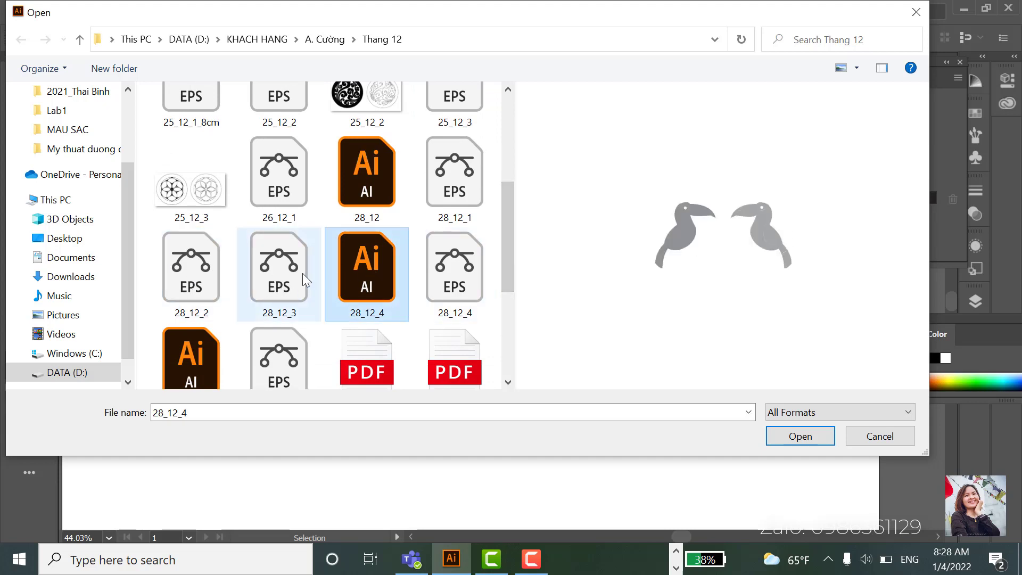
click(277, 277)
click(216, 268)
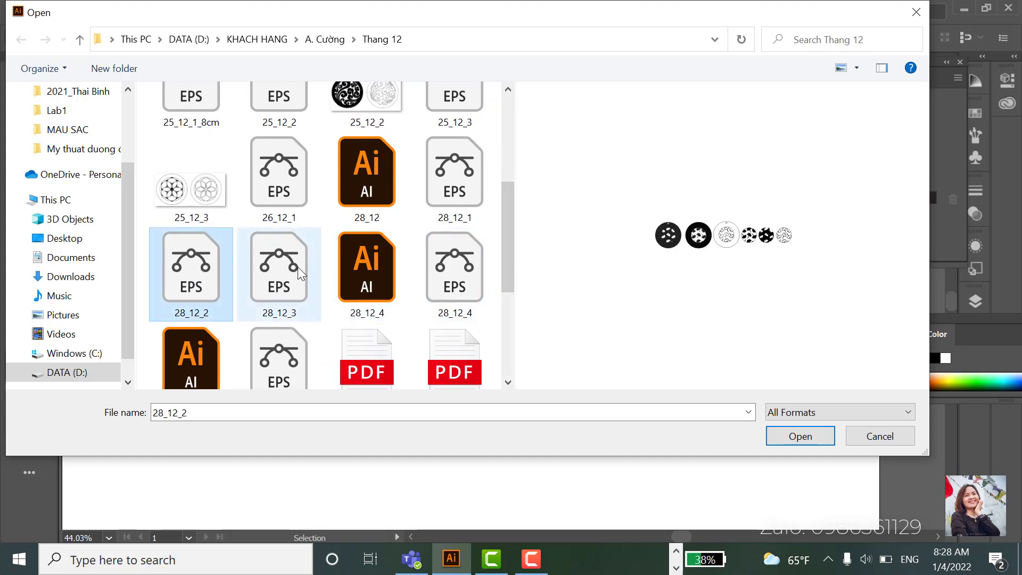
click(301, 272)
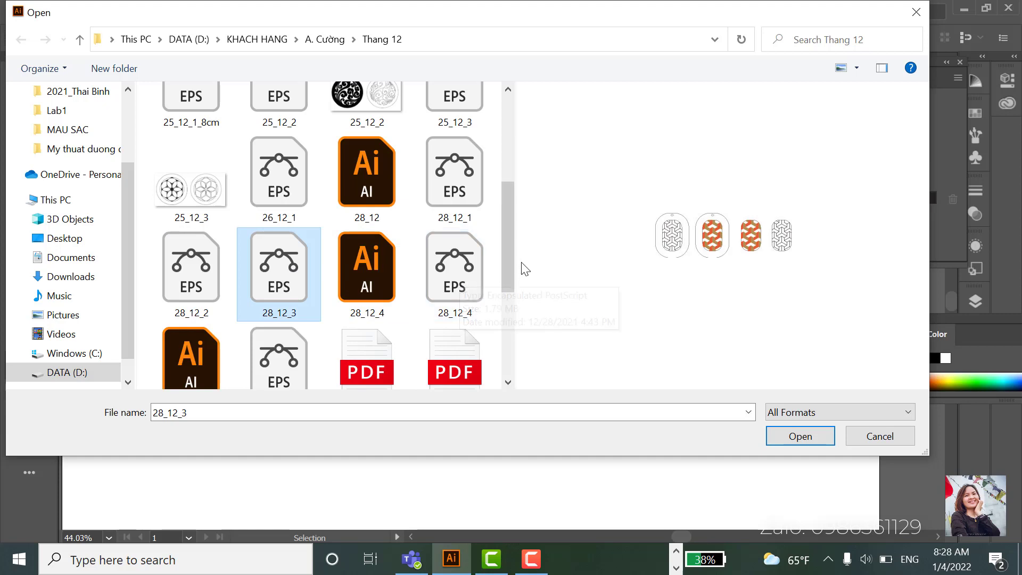
drag(508, 256, 510, 328)
Step: Preview the con vet, la bo de, 9_12, 24_12_2, 25_12_3 and 6-12 files
click(374, 168)
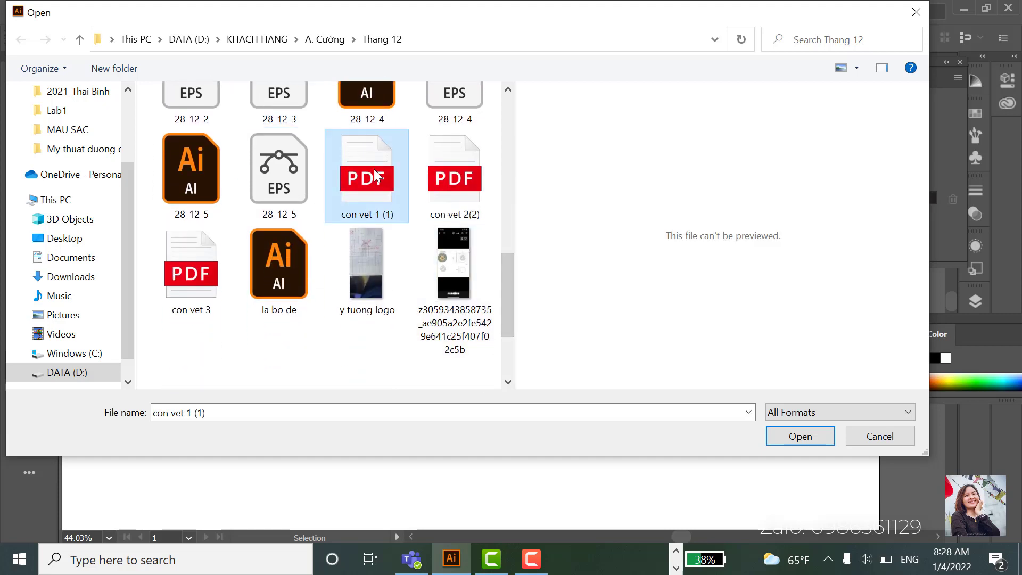
click(213, 277)
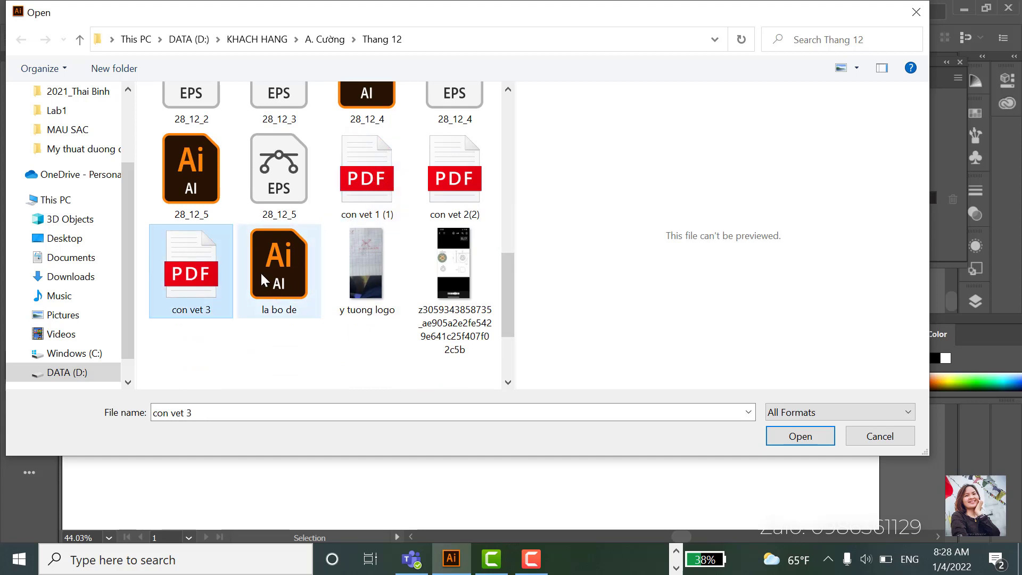
click(290, 267)
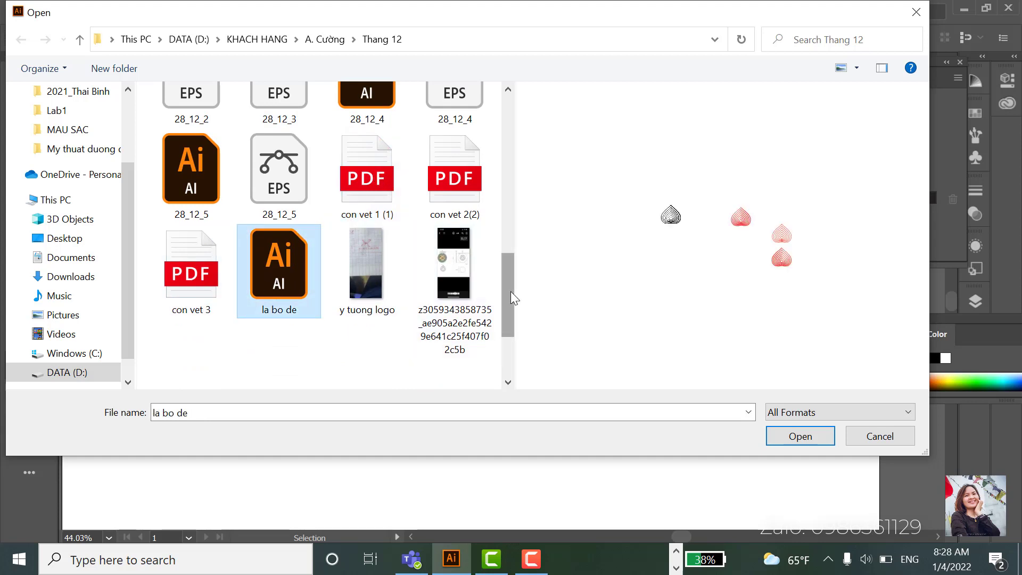
drag(507, 288, 504, 99)
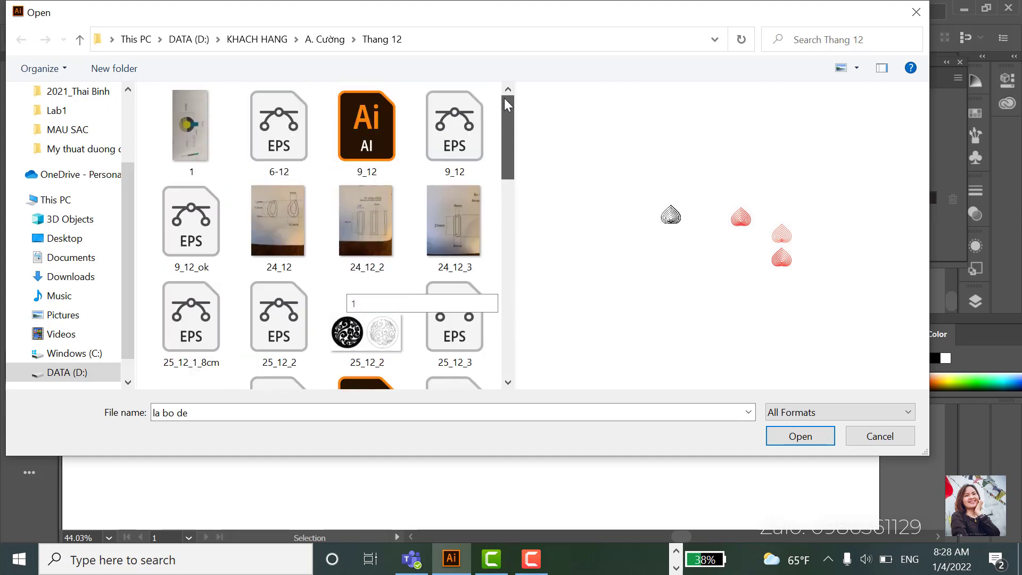
click(370, 127)
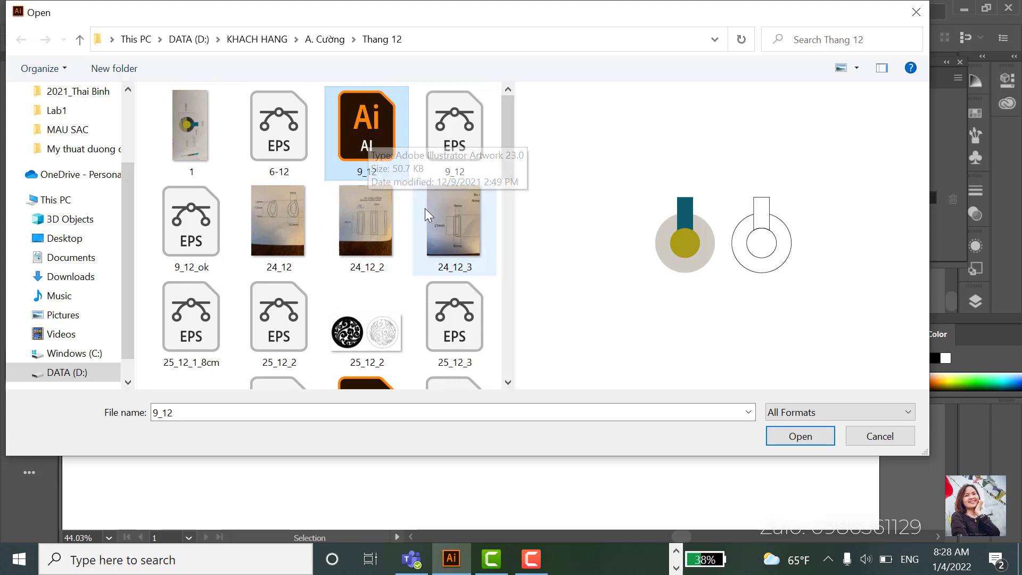
click(375, 219)
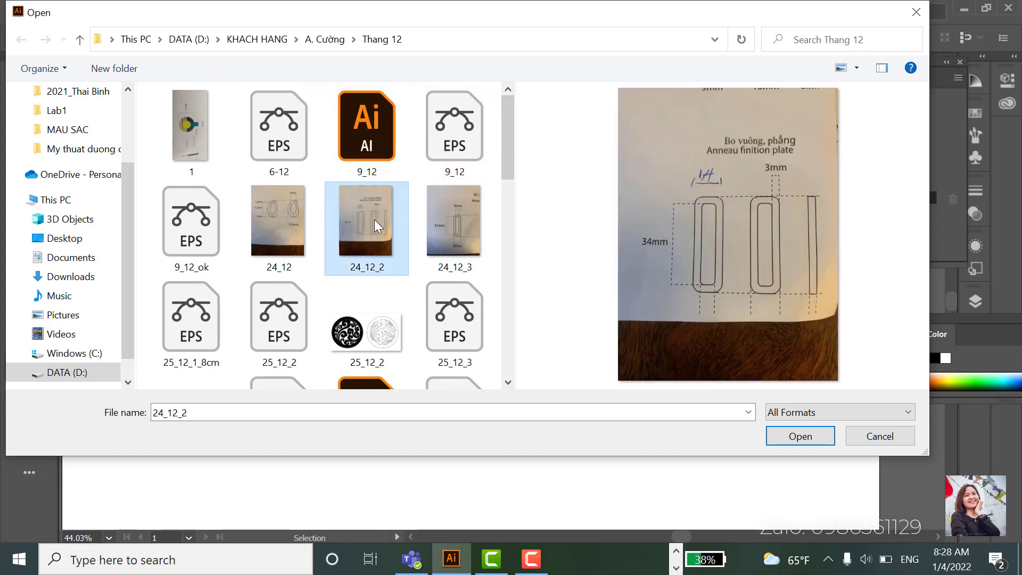
click(373, 116)
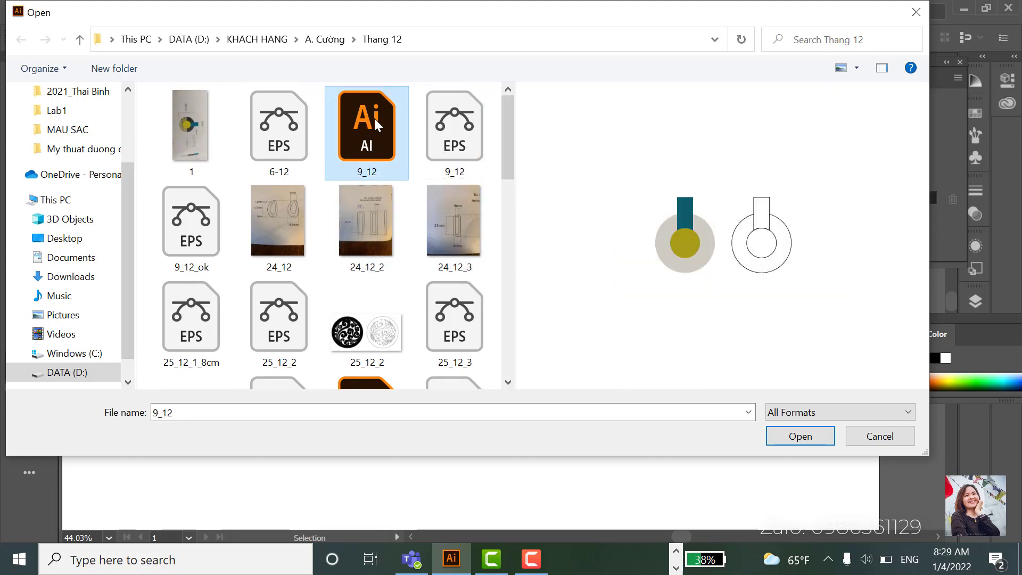
click(471, 322)
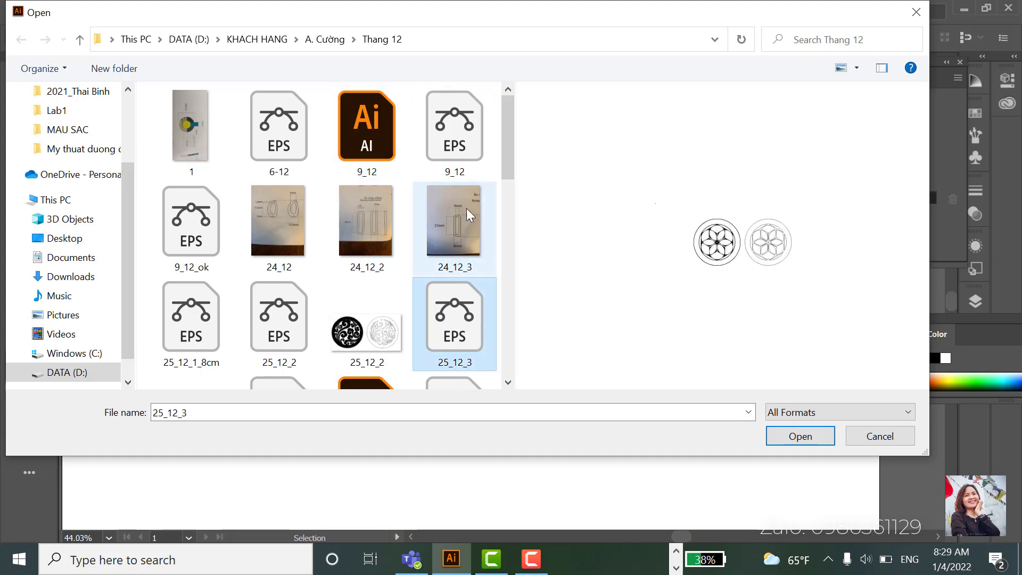
click(288, 127)
Step: Select the con vet 3 PDF and open it
click(376, 161)
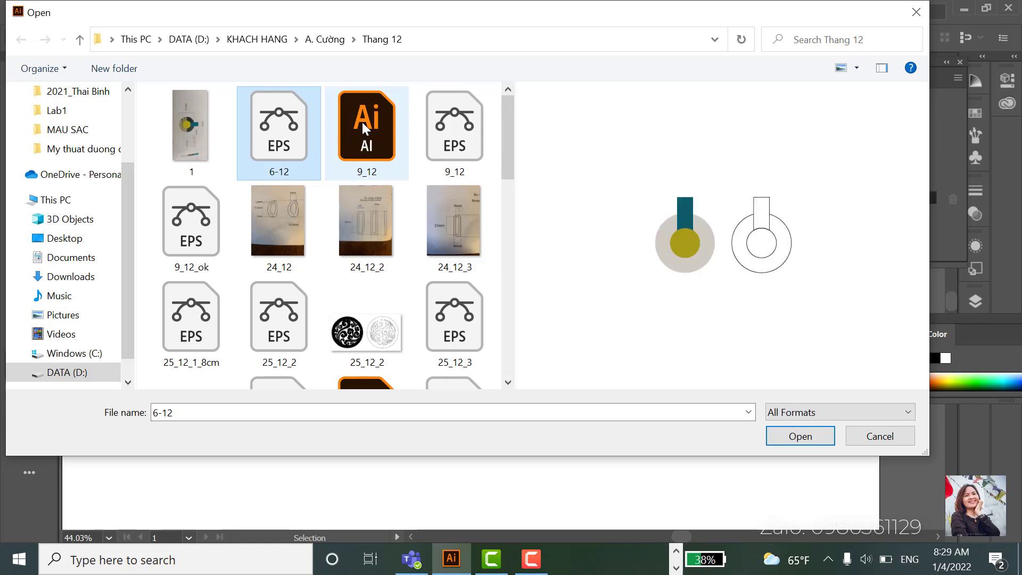
drag(508, 170, 542, 321)
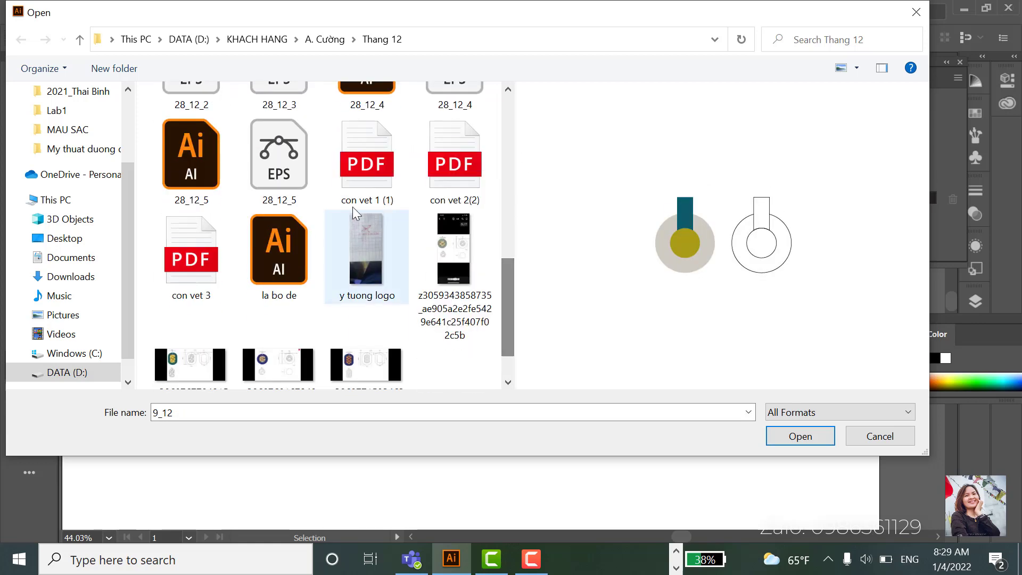
click(362, 176)
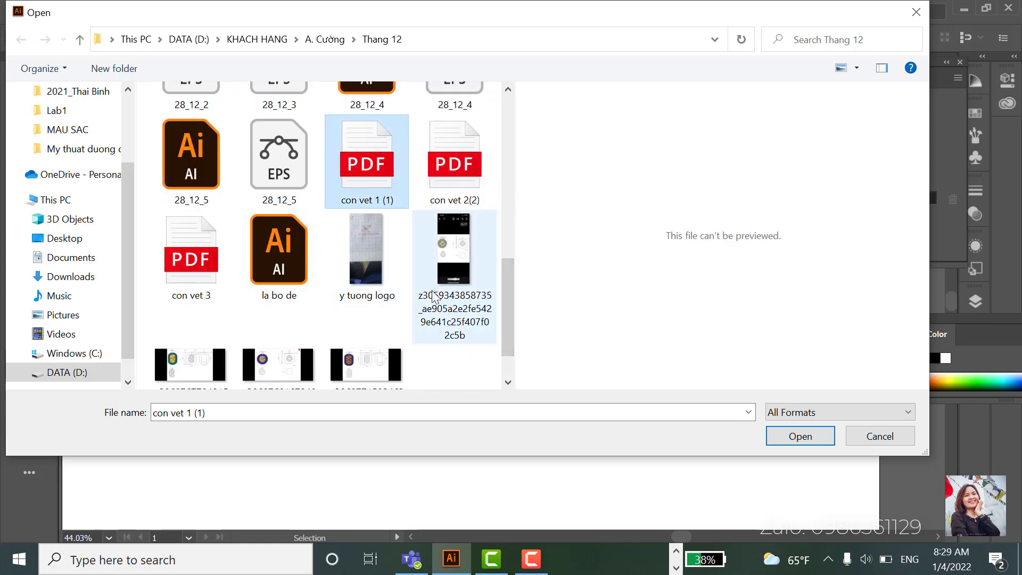
click(190, 271)
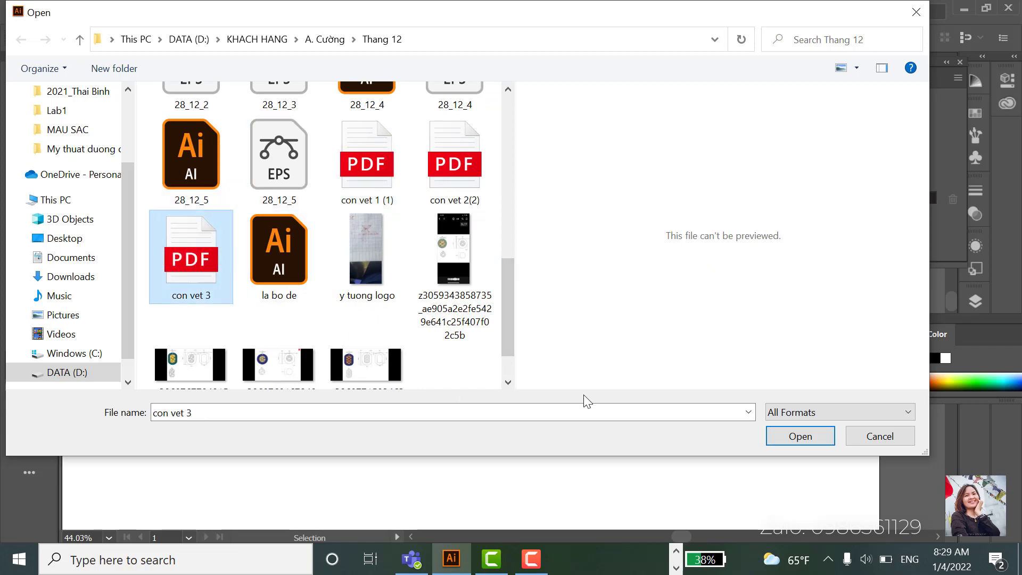
click(793, 438)
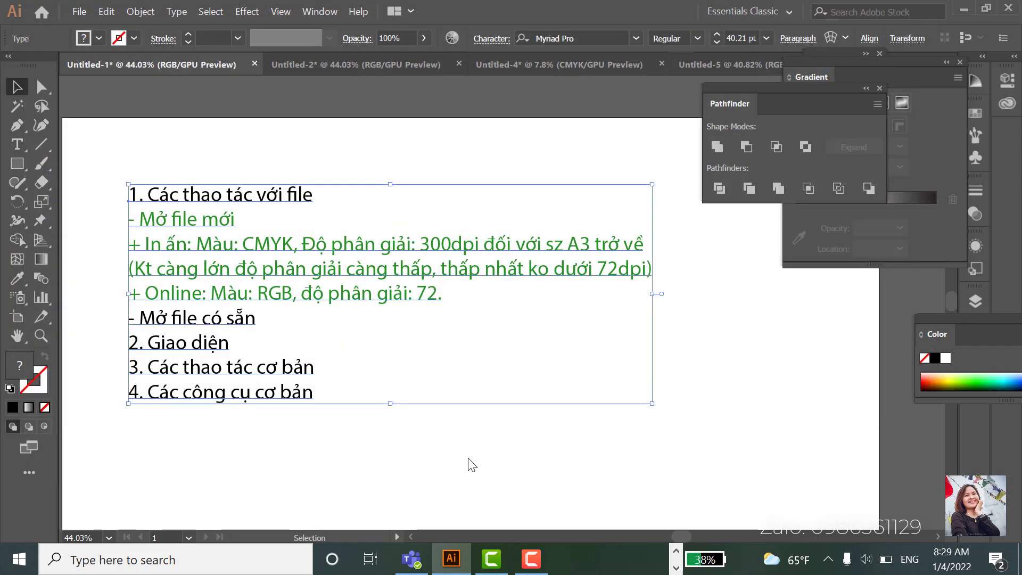
click(560, 387)
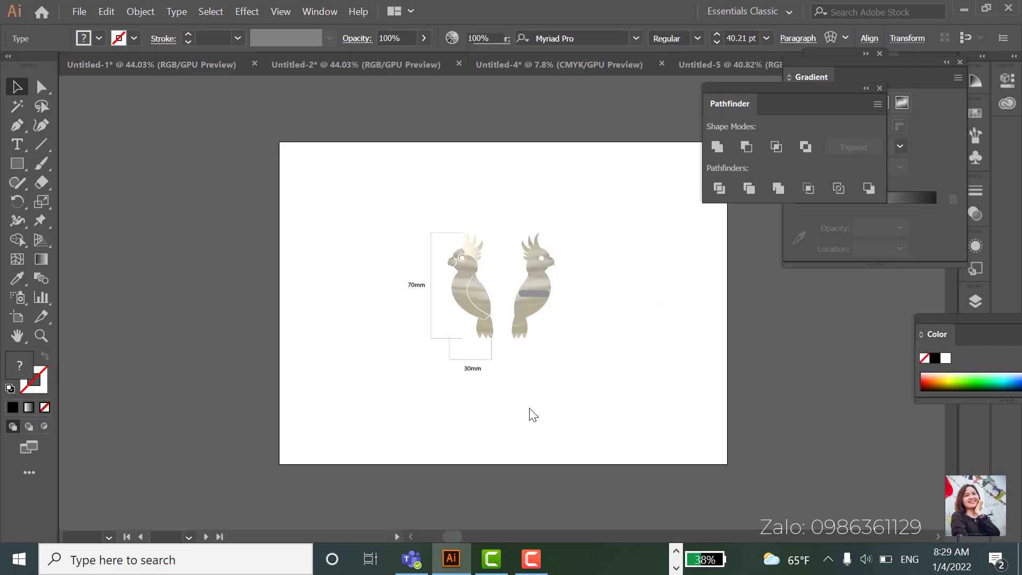
click(475, 293)
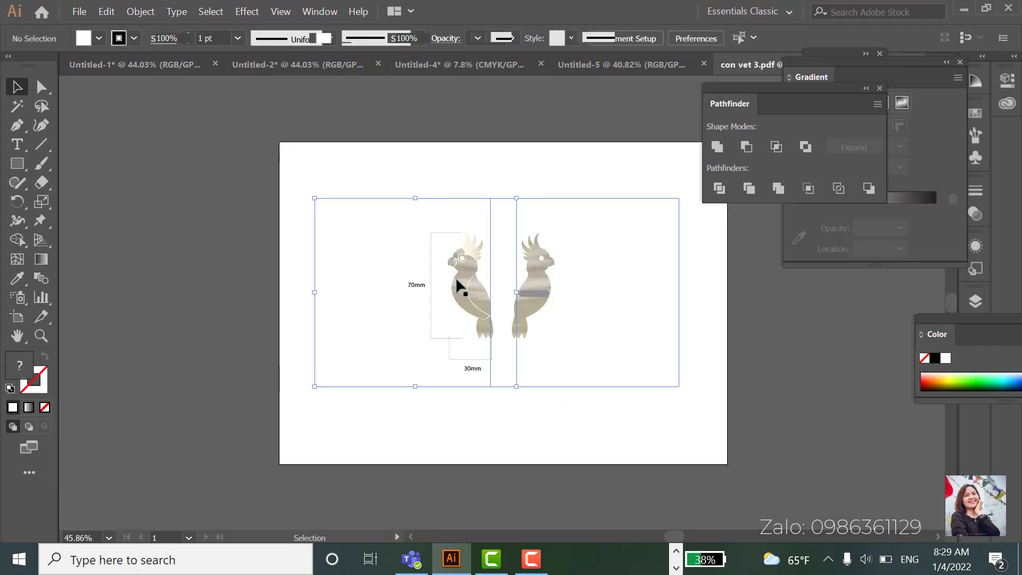
click(320, 245)
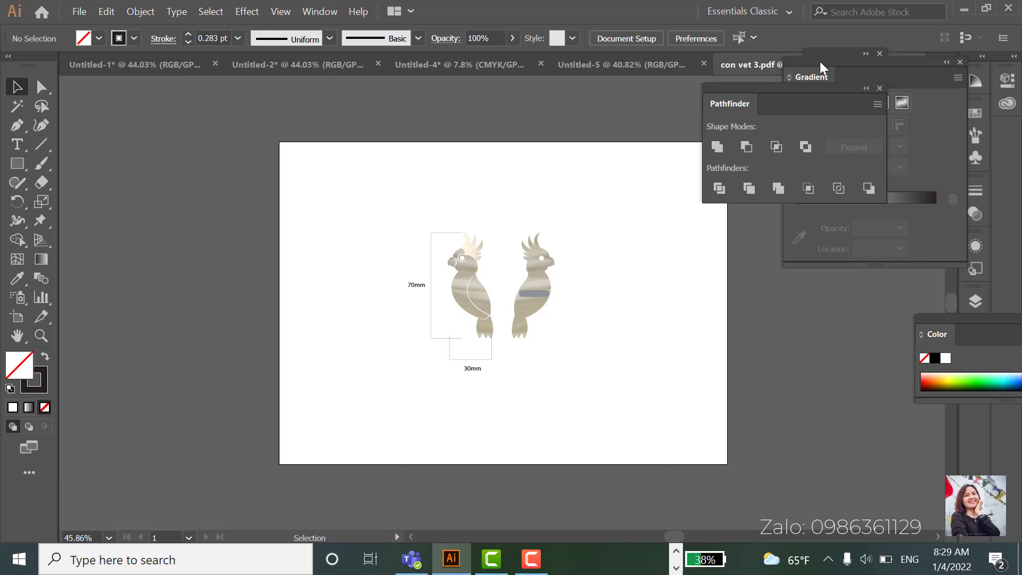
drag(820, 61, 874, 139)
click(881, 54)
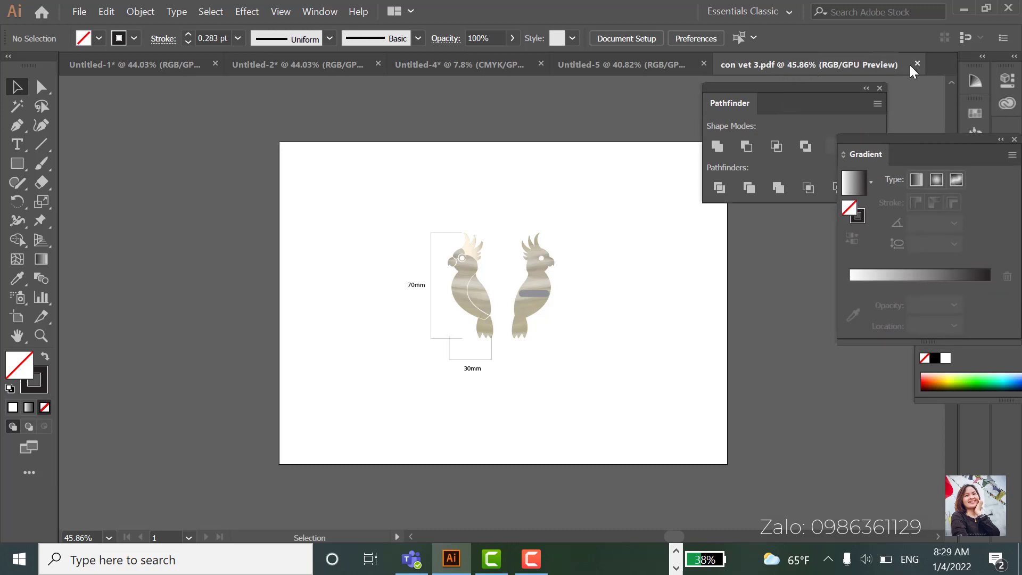
click(916, 63)
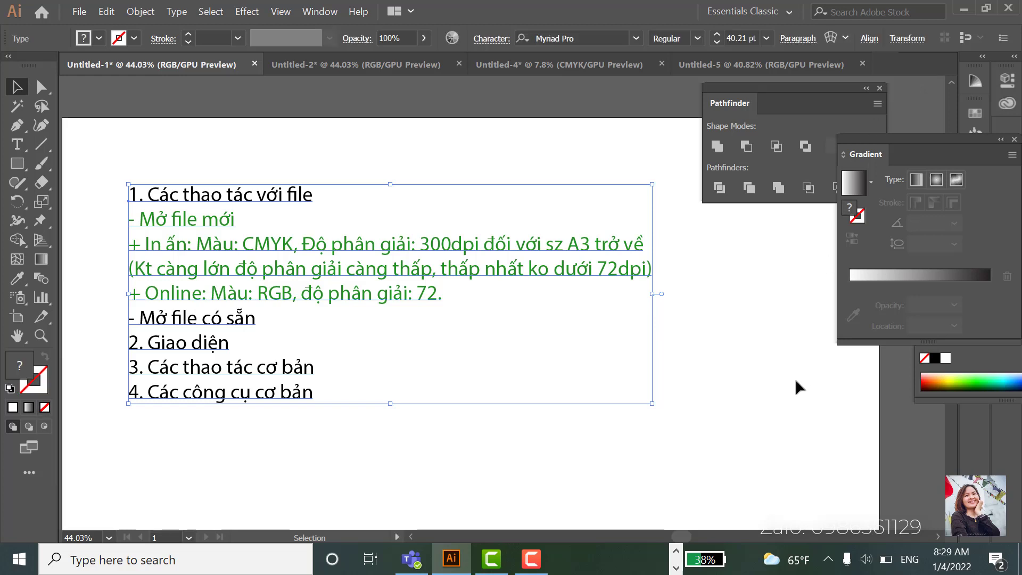
click(746, 394)
drag(562, 471, 644, 438)
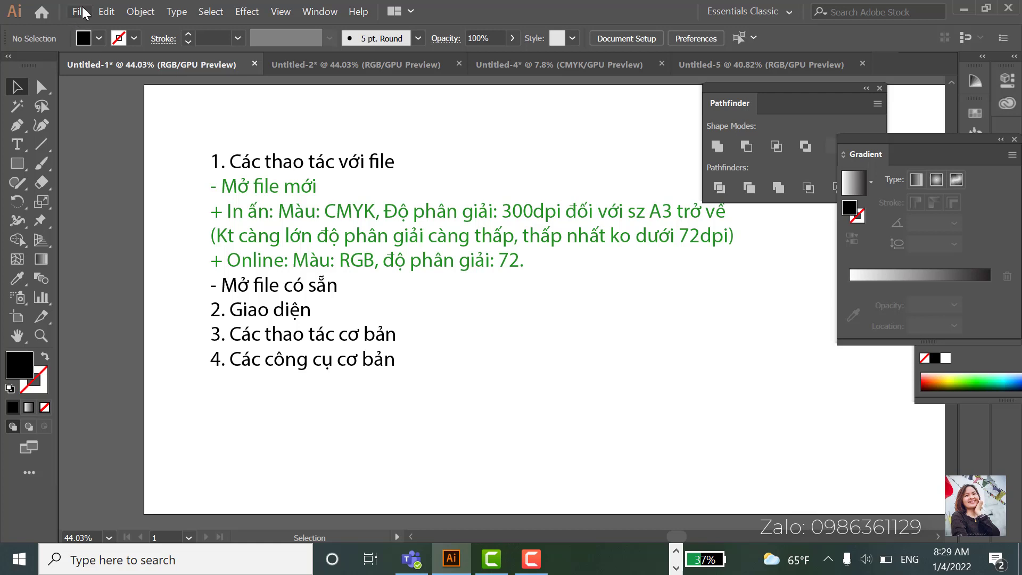
Step: Open the File menu to reach the Place command
click(82, 8)
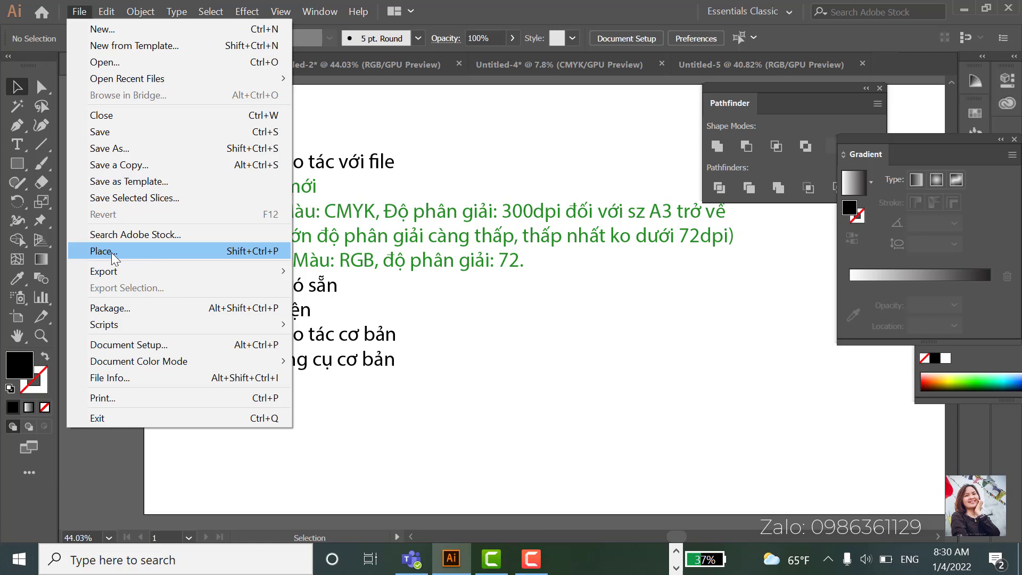
Step: Place photo 1 as a linked image, sized to the right of the notes list
click(180, 251)
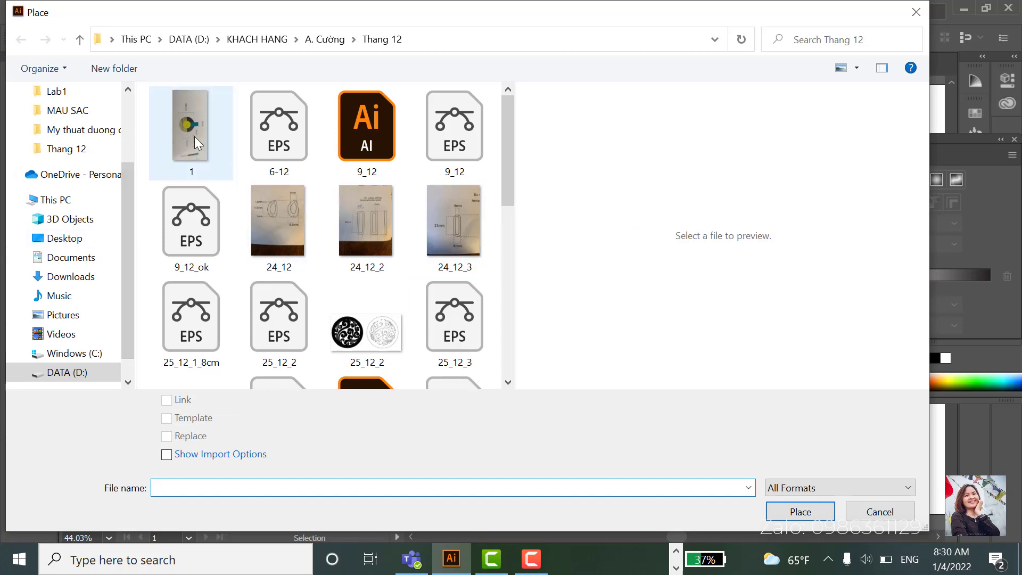
click(194, 136)
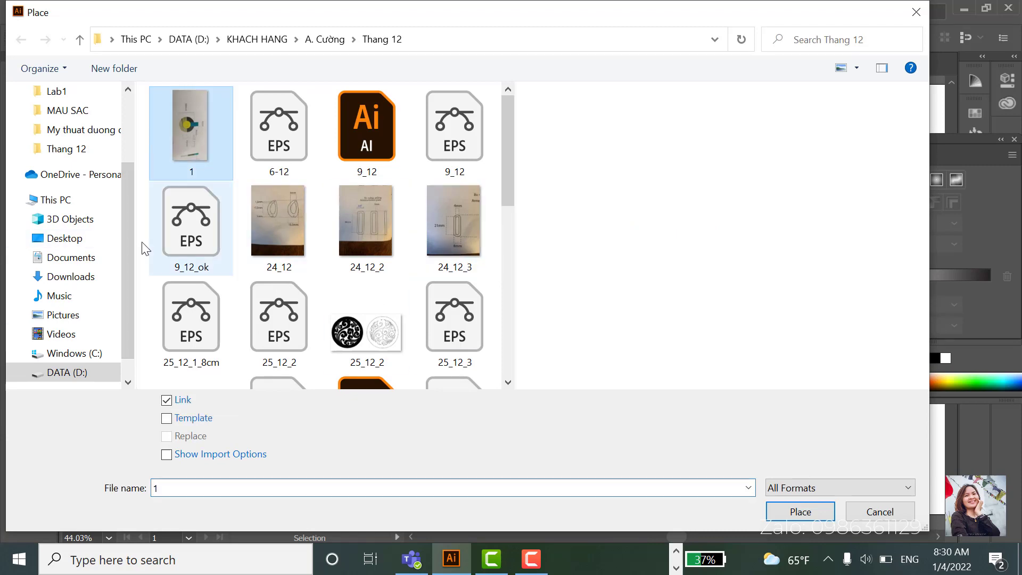
click(800, 512)
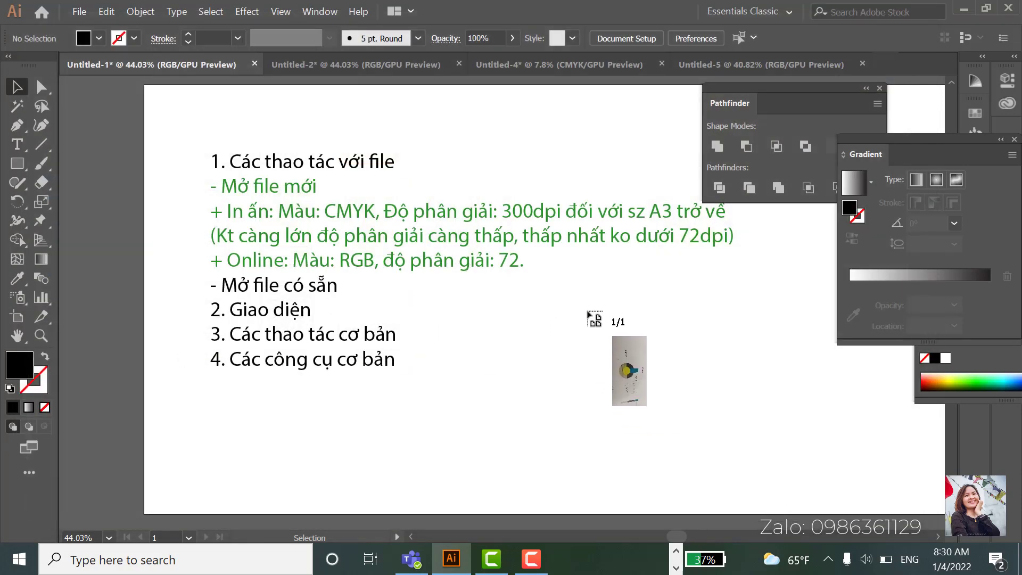
drag(563, 284, 721, 477)
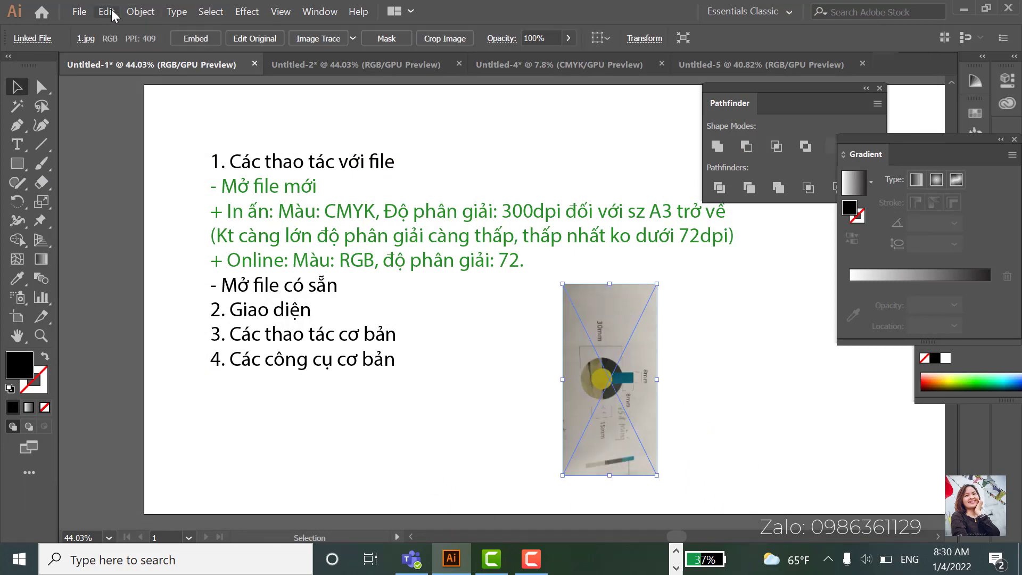
Step: Choose three z30 phone screenshots to place as linked images
click(79, 11)
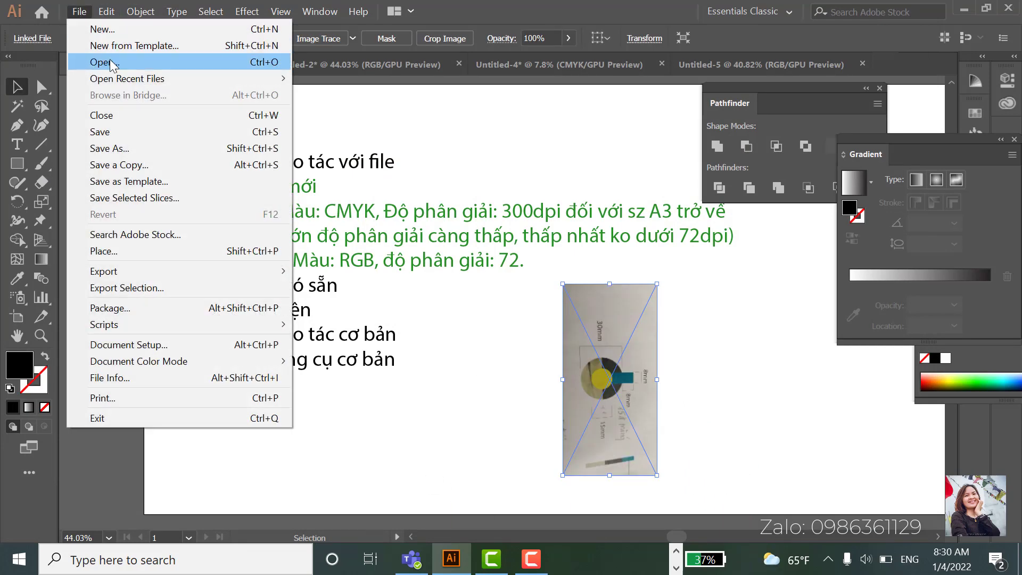
click(120, 251)
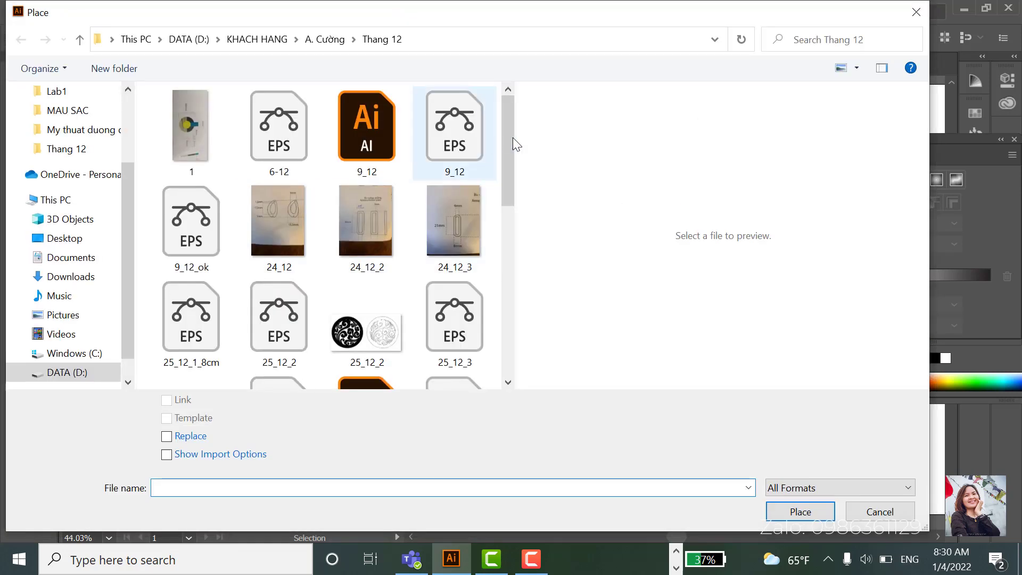
mouse_move(507, 145)
mouse_down()
mouse_move(516, 188)
mouse_move(506, 160)
mouse_up()
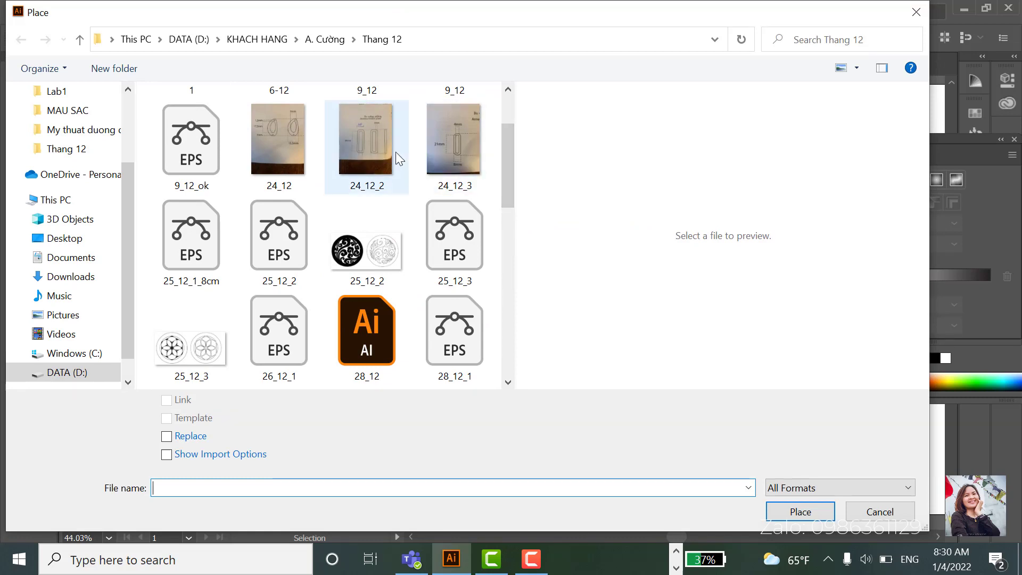
drag(505, 174, 535, 327)
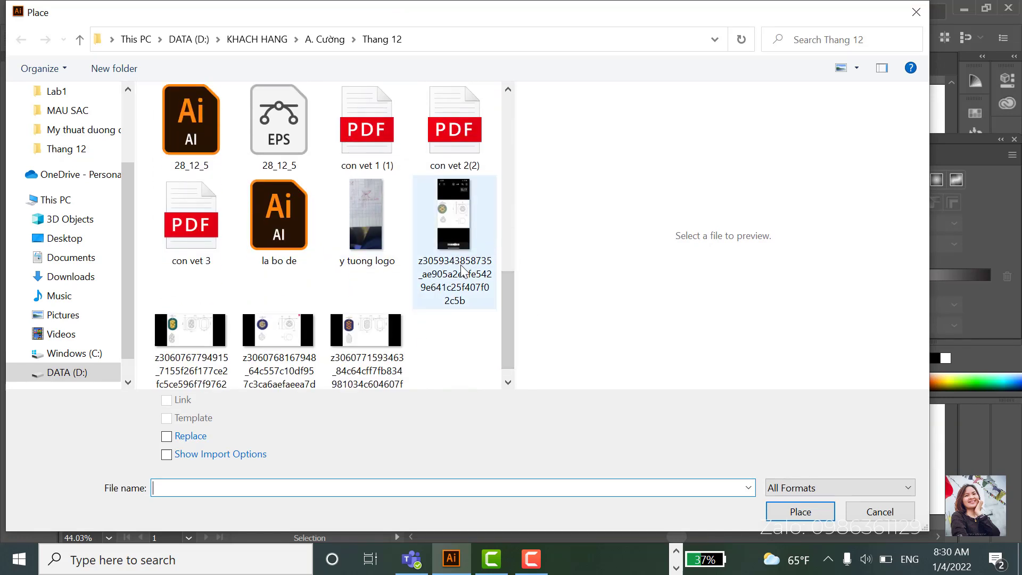
click(468, 246)
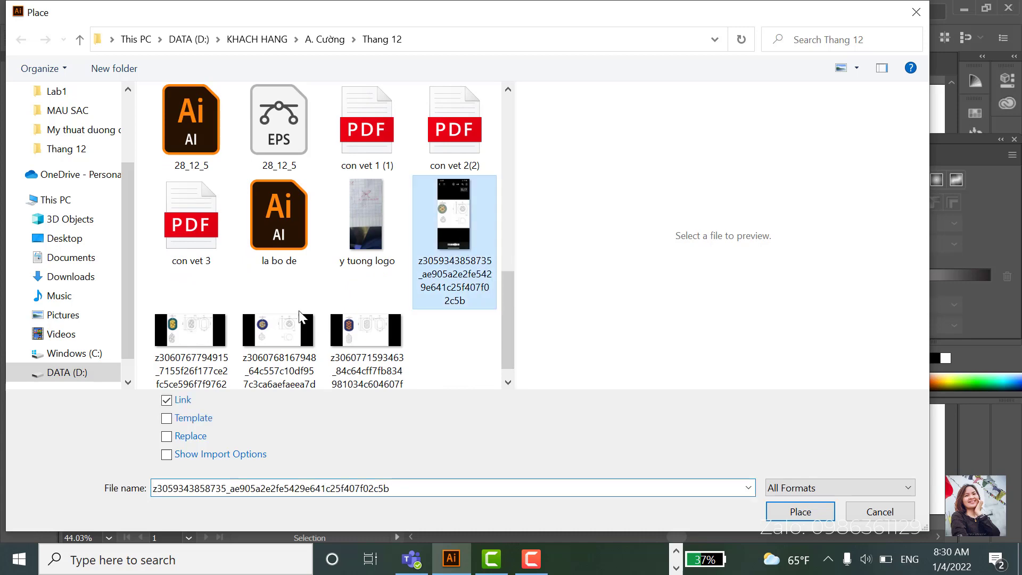
ctrl+click(216, 335)
ctrl+click(365, 315)
click(799, 511)
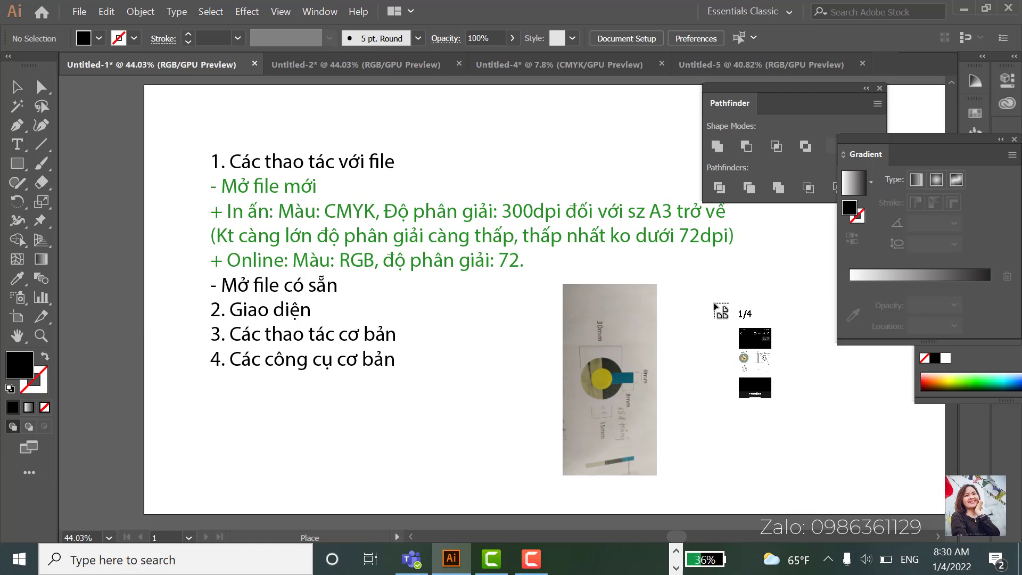
Step: Drop the three screenshots onto the artboard and arrange them around photo 1 below the notes
mouse_move(685, 284)
mouse_down()
mouse_move(775, 404)
mouse_move(790, 509)
mouse_up()
drag(441, 303, 581, 553)
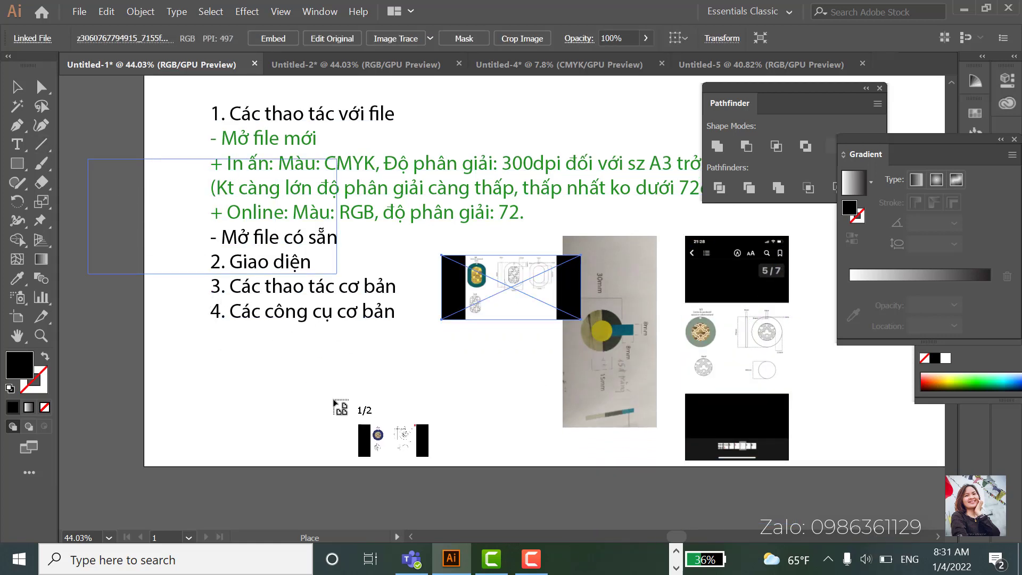
drag(88, 159, 337, 274)
click(18, 86)
drag(197, 222, 140, 434)
drag(486, 290, 416, 431)
drag(622, 343, 607, 379)
drag(694, 311, 690, 327)
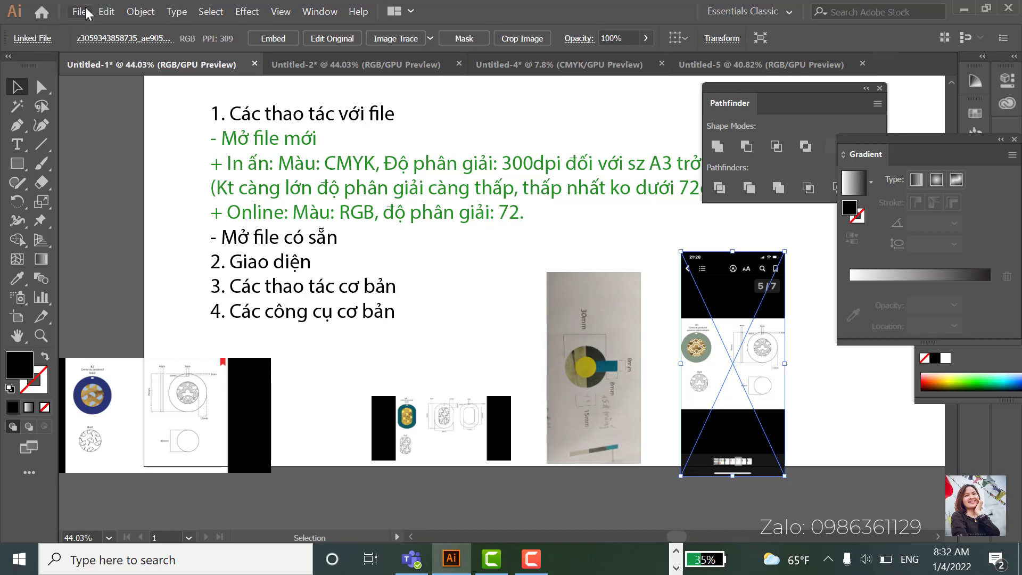
Step: Add the line '- Lưu file:' below '- Mở file có sẵn' in the notes list
click(84, 12)
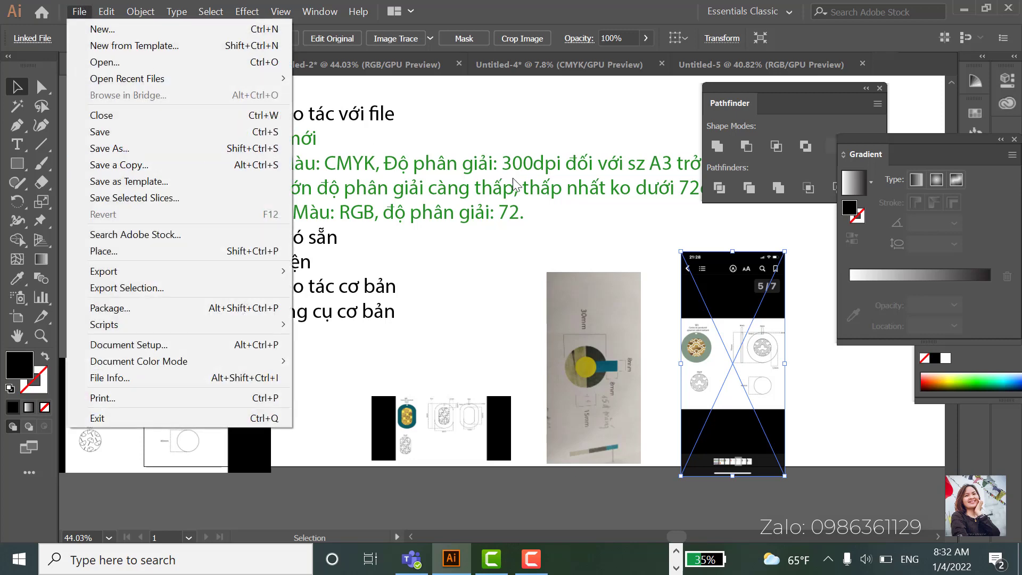
click(28, 151)
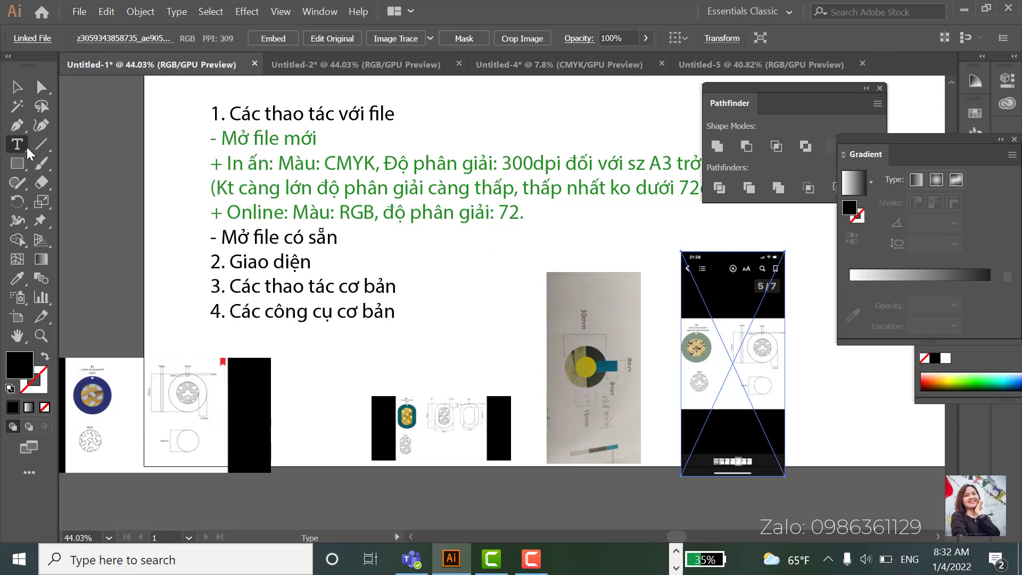
click(338, 238)
key(Return)
text(- Lu)
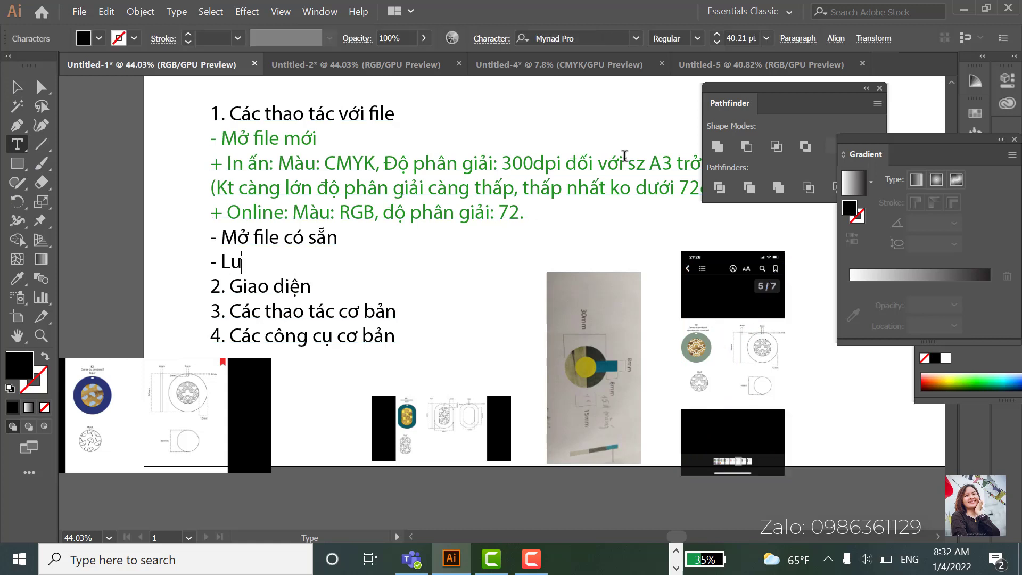
key(BackSpace)
text(ưu file:)
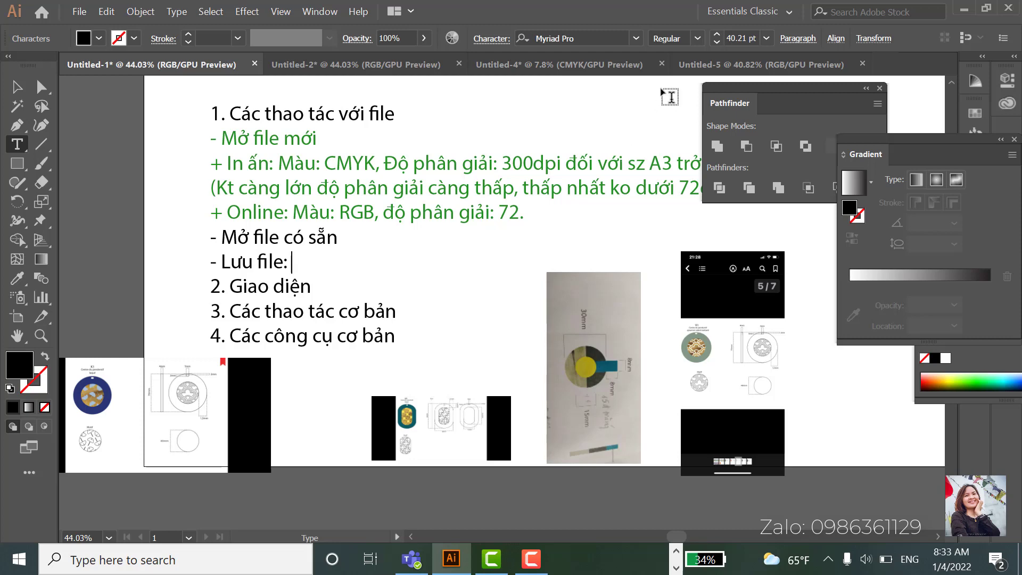
click(79, 12)
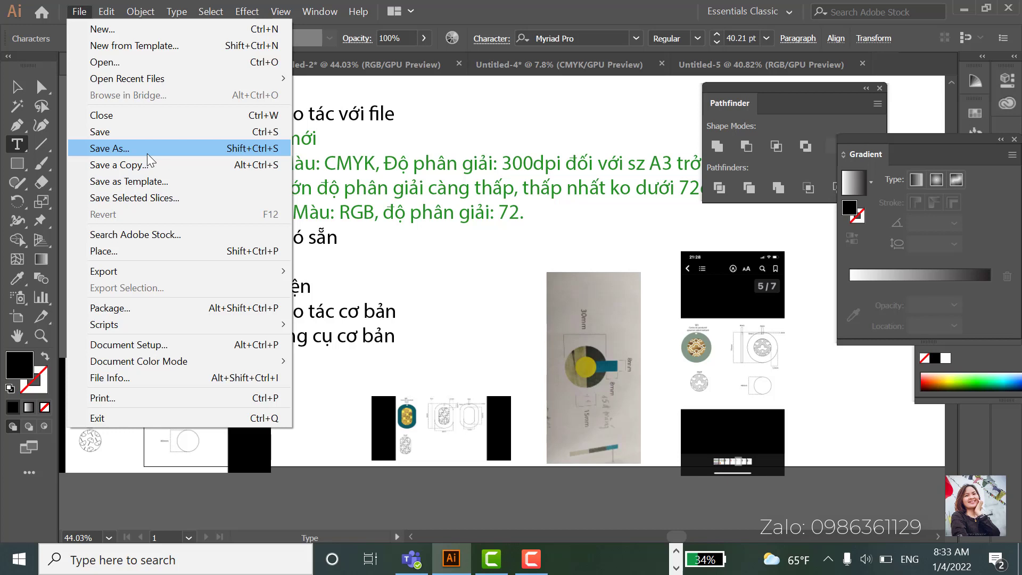
Step: Start Save As and keep Adobe Illustrator (*.AI) as the file format
click(123, 149)
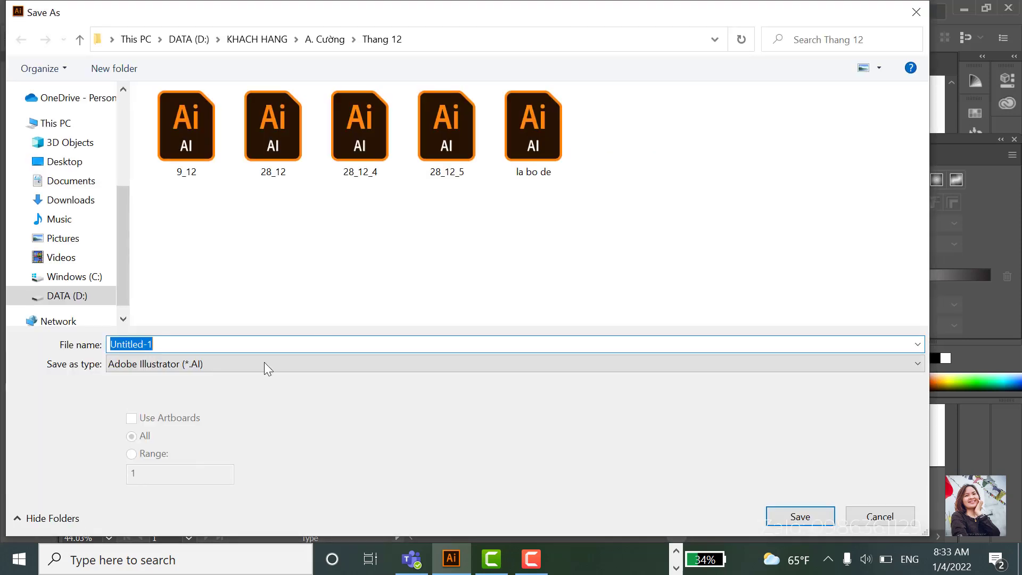
click(236, 364)
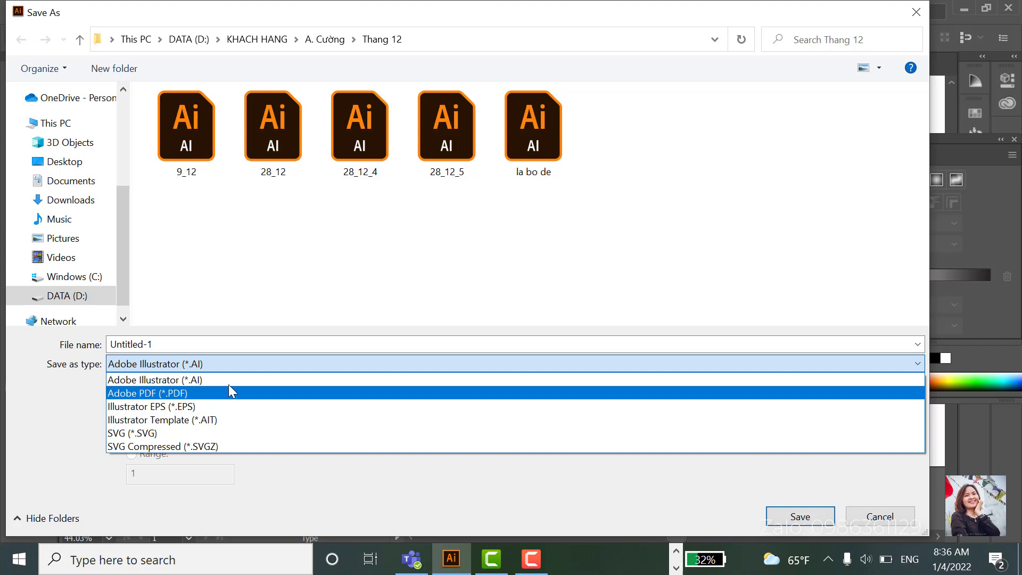
click(231, 380)
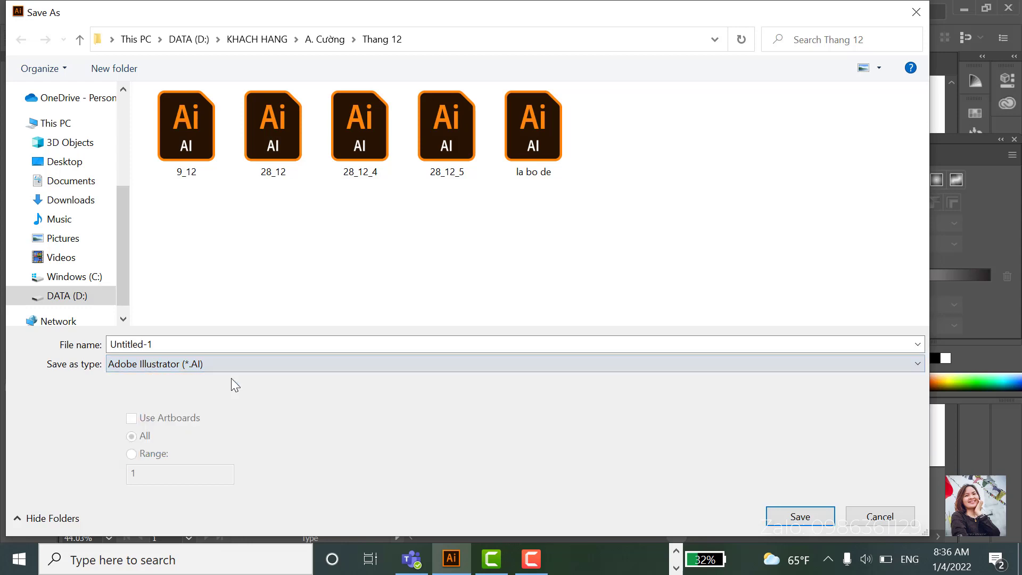
Step: Save to the Desktop, review the Illustrator Options versions, then cancel leaving Illustrator CC
click(74, 169)
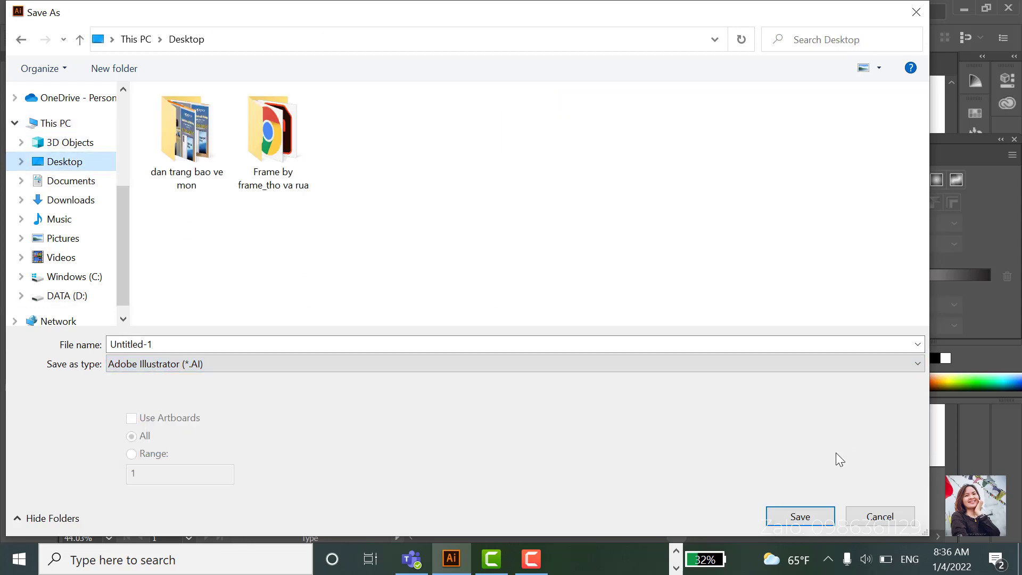
click(798, 515)
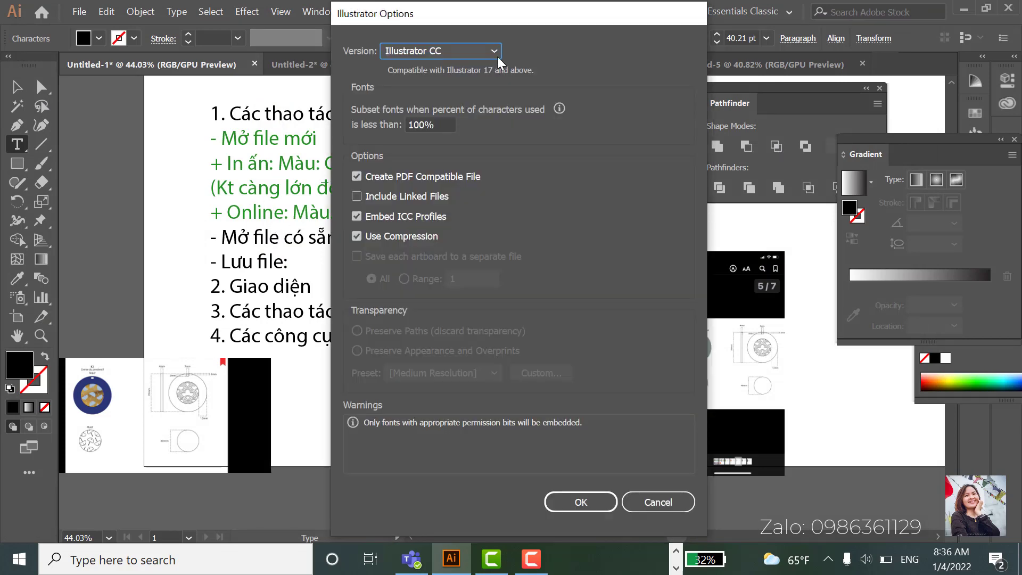
click(456, 51)
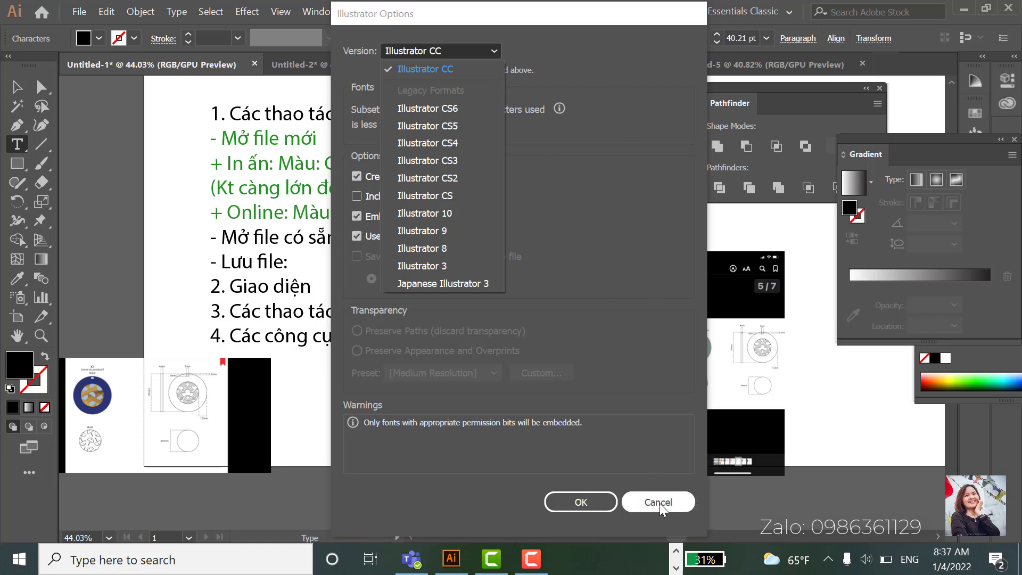
click(660, 508)
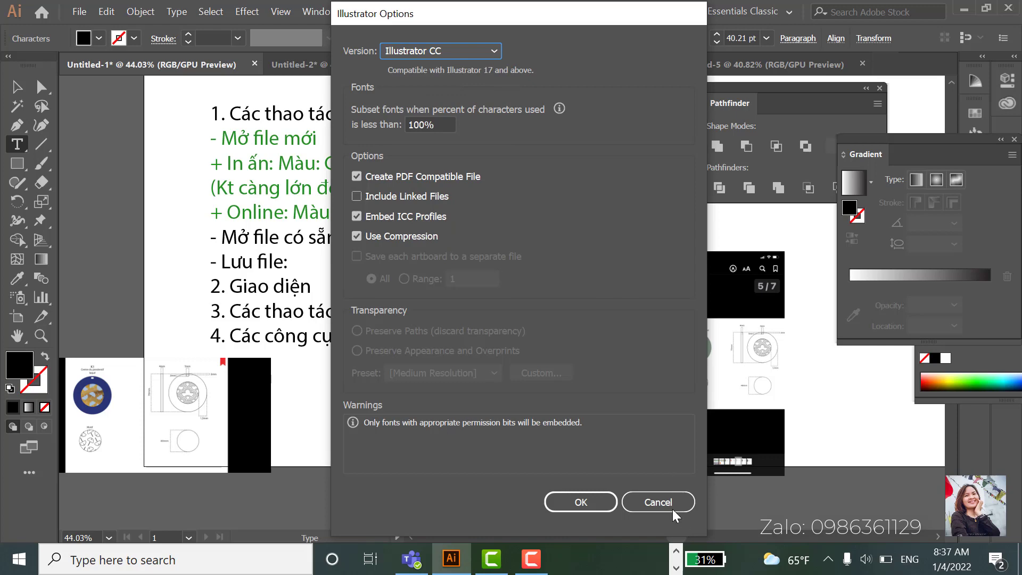
click(667, 506)
Step: Save the document as Adobe PDF (*.PDF) named Untitled-1 on the Desktop
click(79, 11)
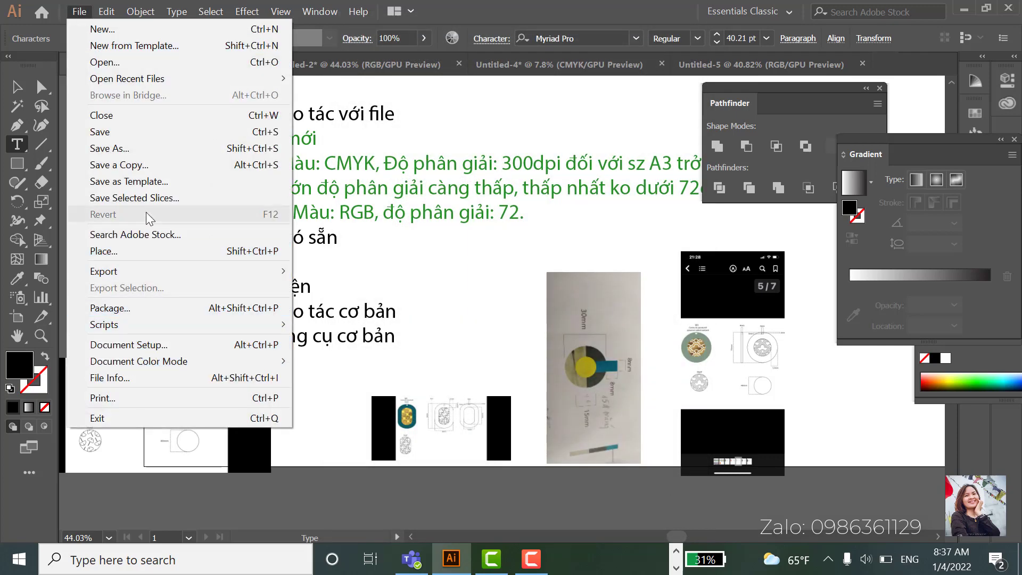
click(135, 152)
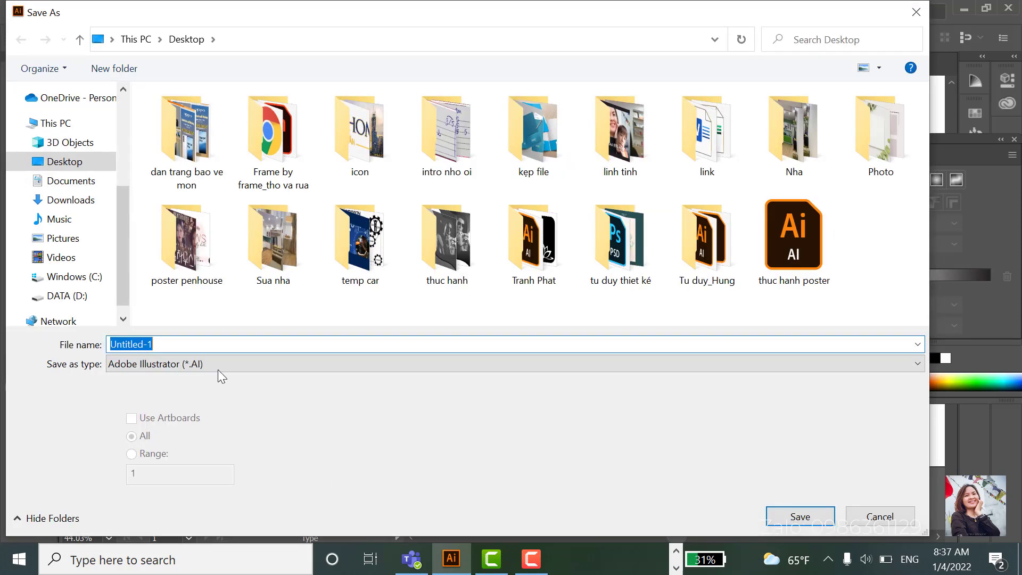
click(214, 365)
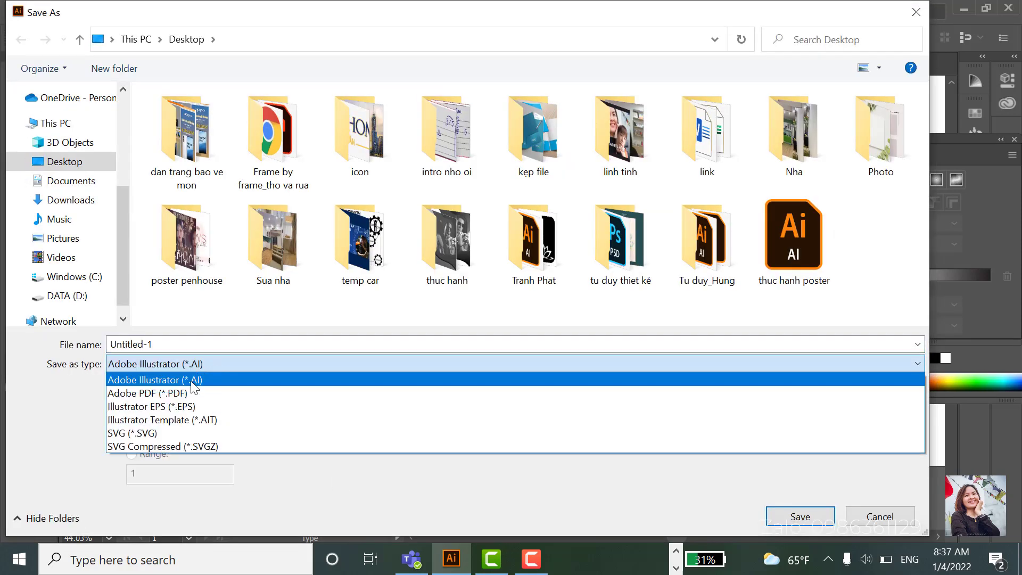
click(181, 394)
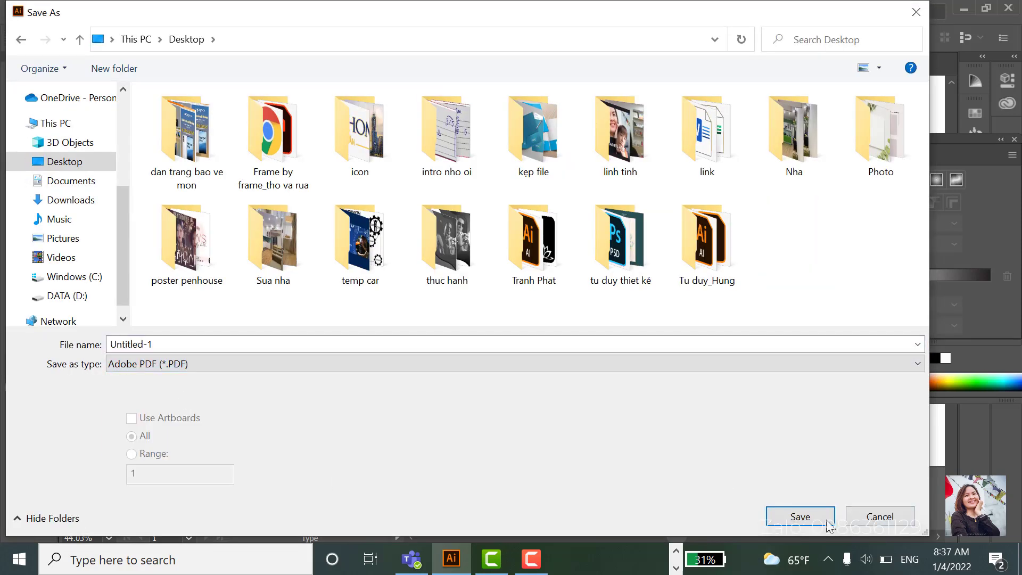
click(800, 517)
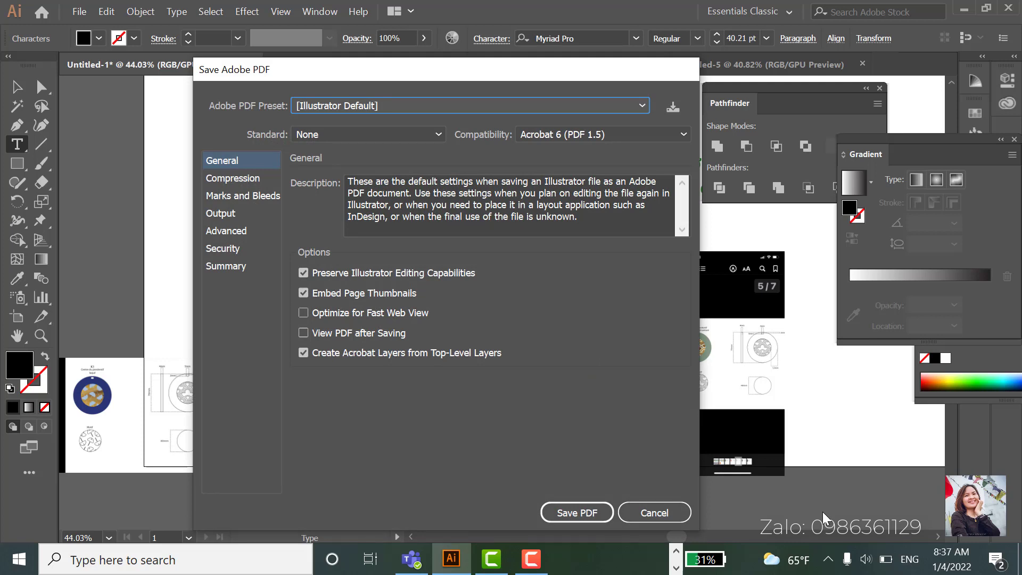
Step: Show the Adobe PDF Preset list in the Save Adobe PDF dialog
click(408, 109)
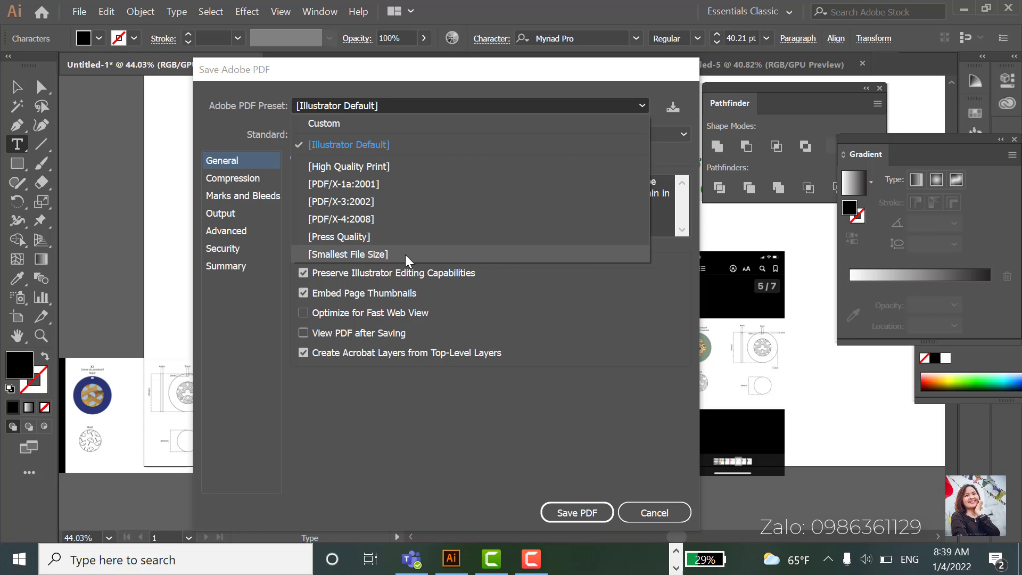
Step: Close the PDF preset list, leaving [Illustrator Default] as the chosen preset
click(453, 444)
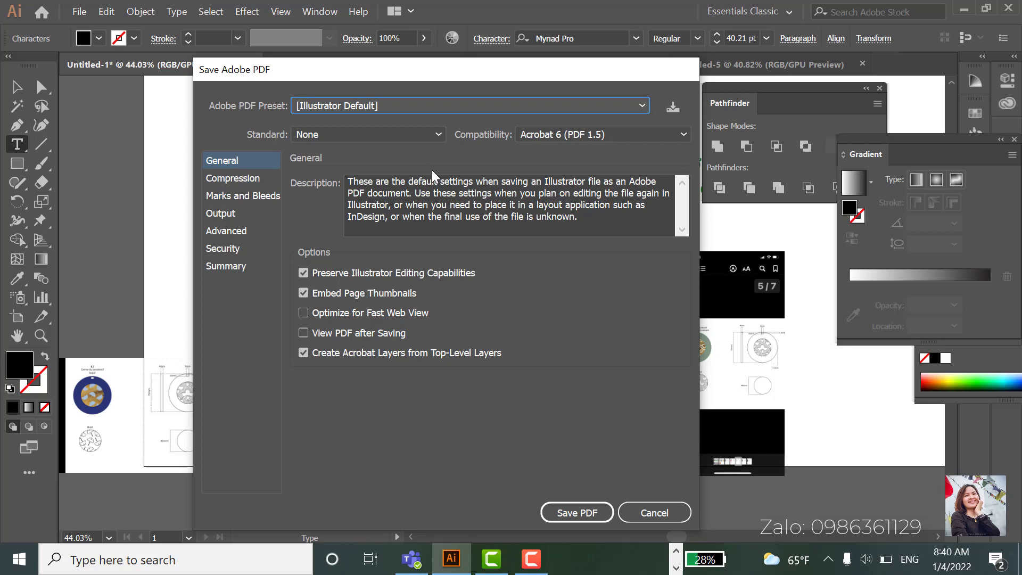
Step: Move the Save Adobe PDF dialog aside, keep [Illustrator Default], and save Untitled-1.pdf
mouse_move(402, 72)
mouse_down()
mouse_move(659, 117)
mouse_move(682, 98)
mouse_move(667, 81)
mouse_move(650, 81)
mouse_up()
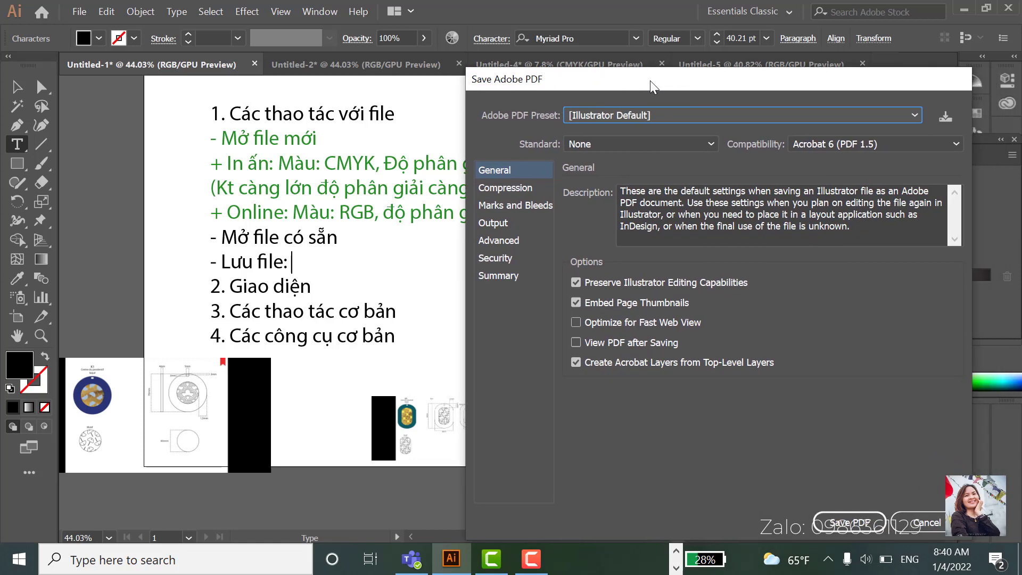
drag(650, 81, 631, 75)
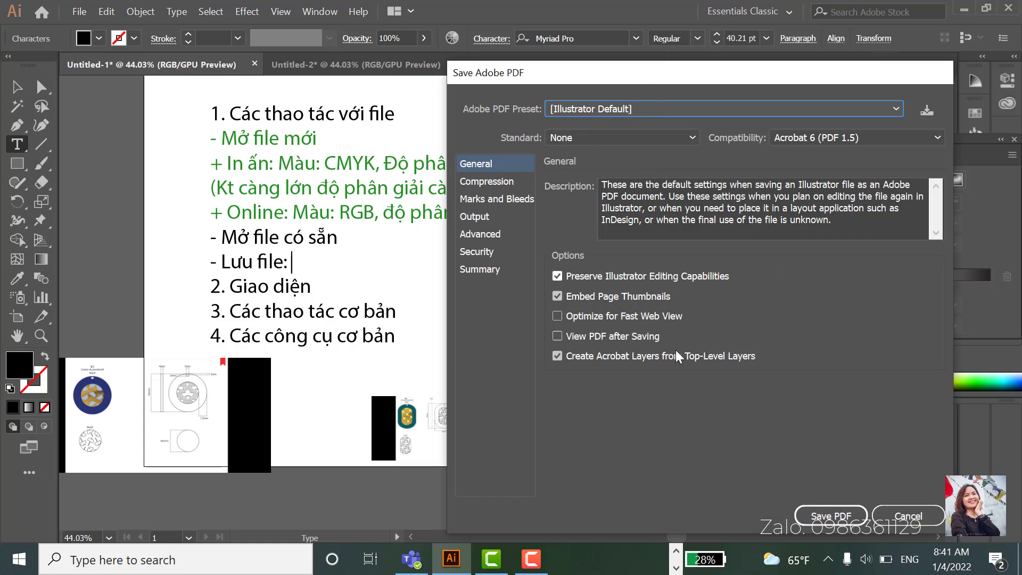
click(627, 110)
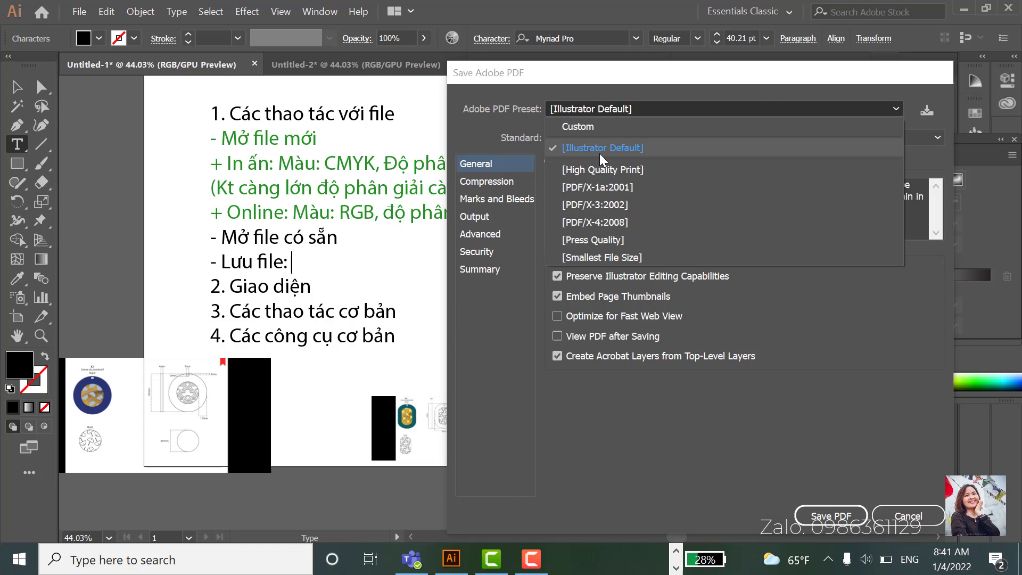
click(648, 148)
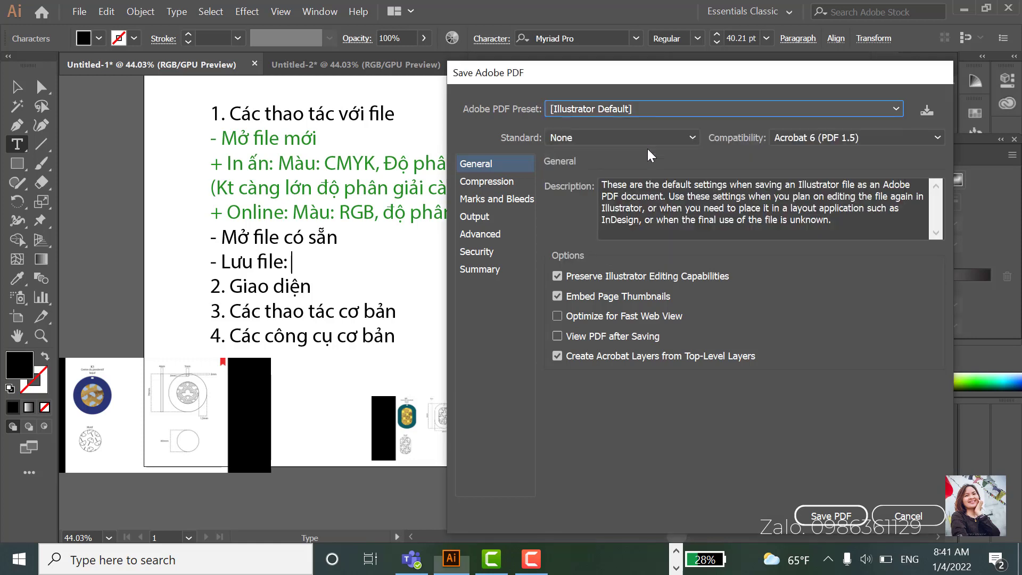
click(831, 516)
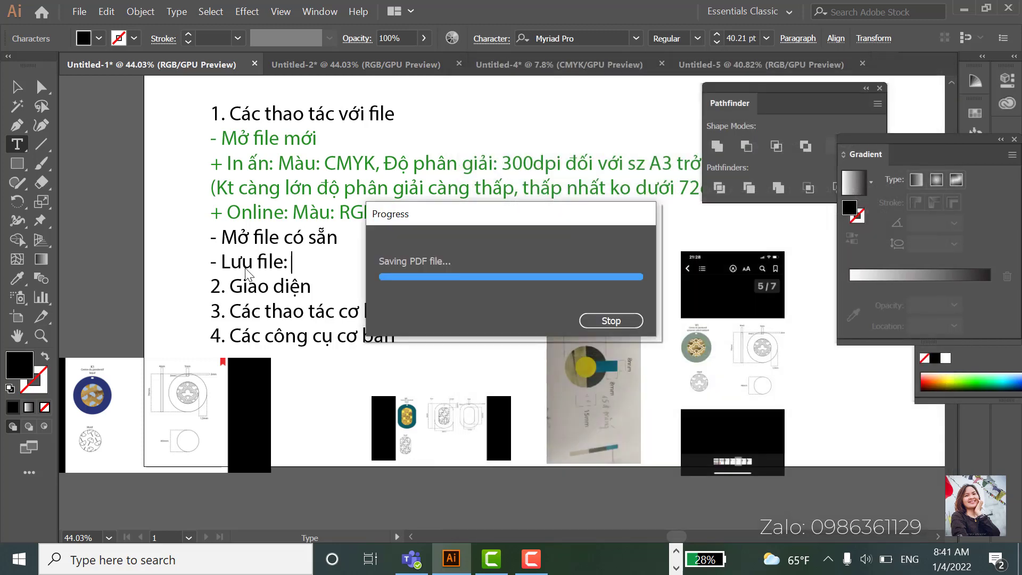
Step: Open Untitled-1.pdf from the Desktop folder in File Explorer
click(676, 567)
click(437, 559)
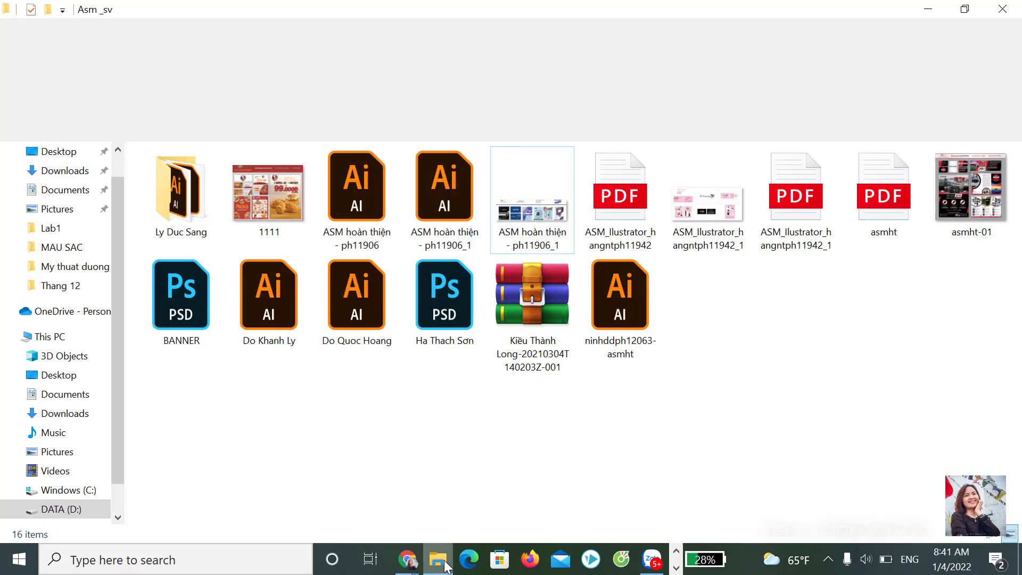
click(53, 151)
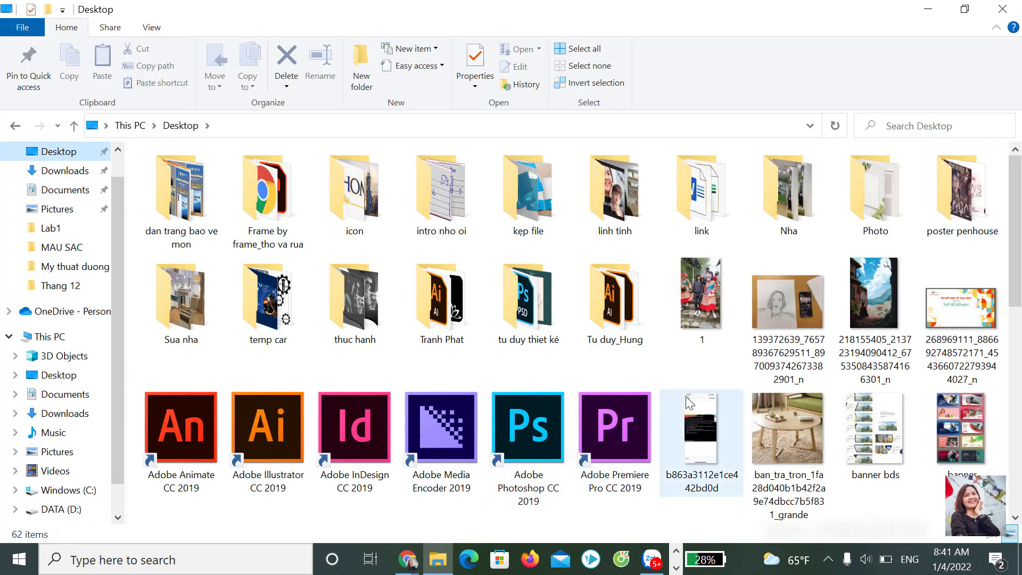
scroll(671, 403, down, 2)
scroll(678, 403, down, 4)
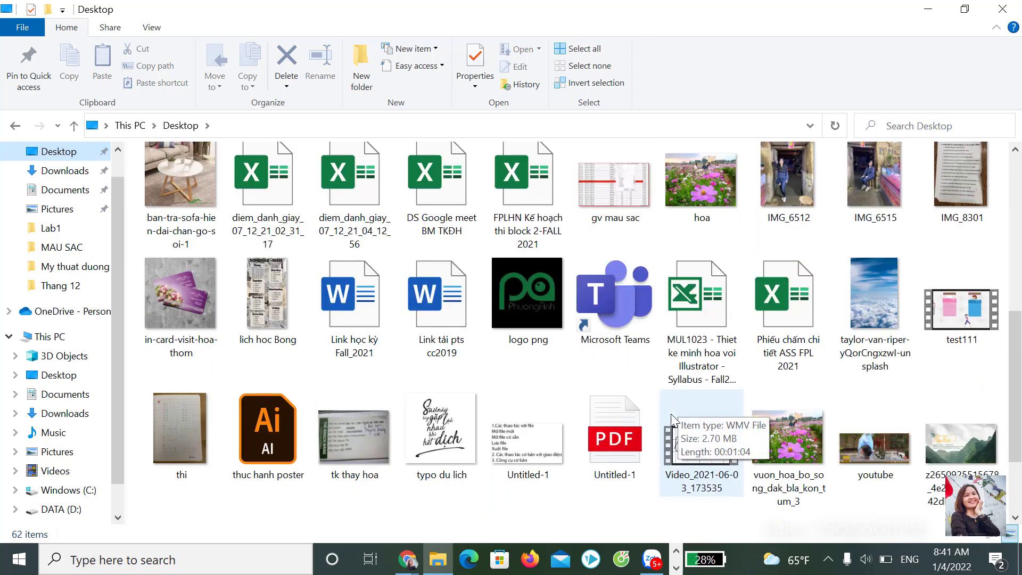
click(616, 453)
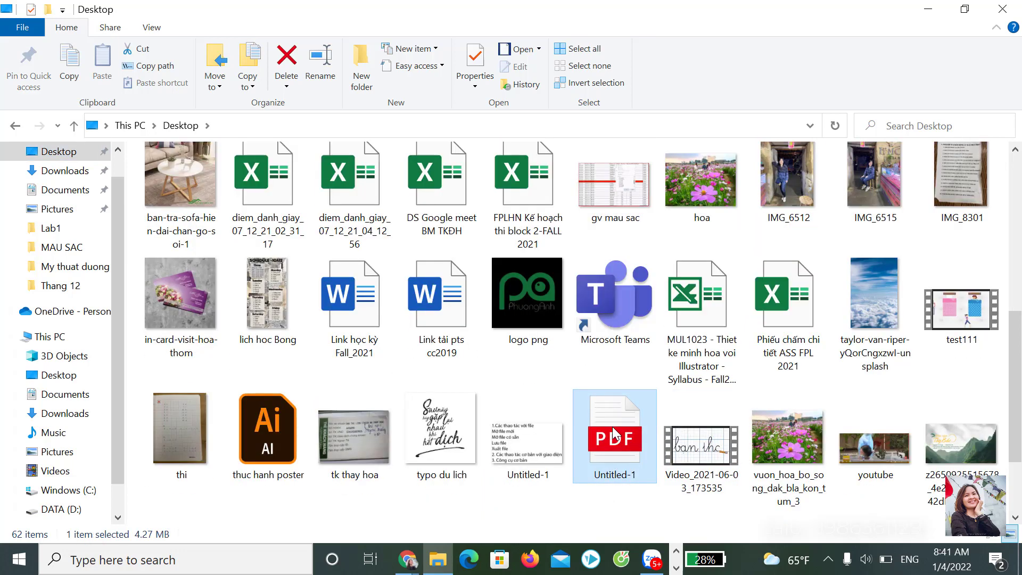
double_click(615, 434)
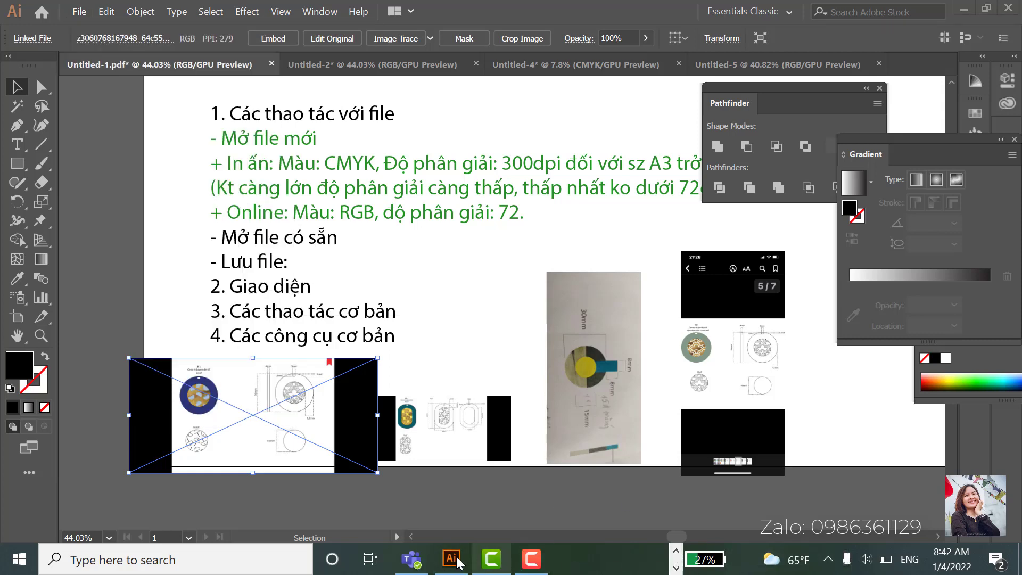
Step: Return to the Untitled-1.pdf tab and bring up the Save for Web JPEG preview
click(349, 64)
click(561, 64)
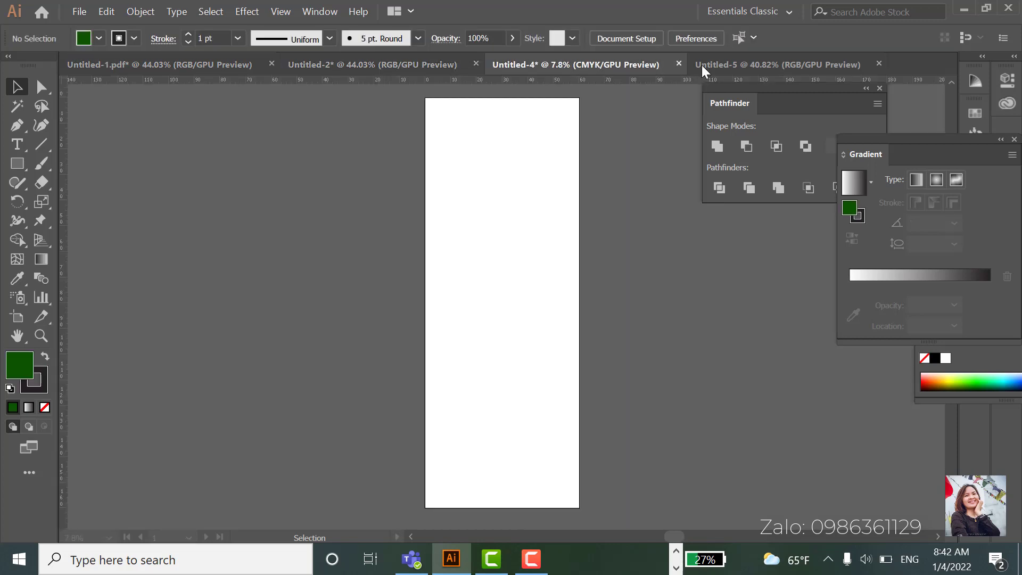
click(382, 60)
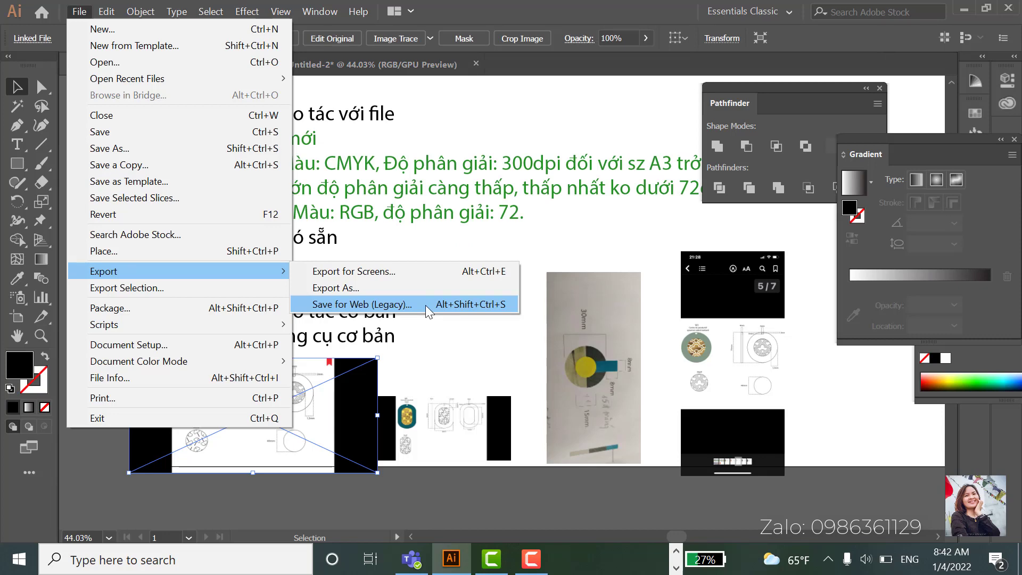
click(426, 305)
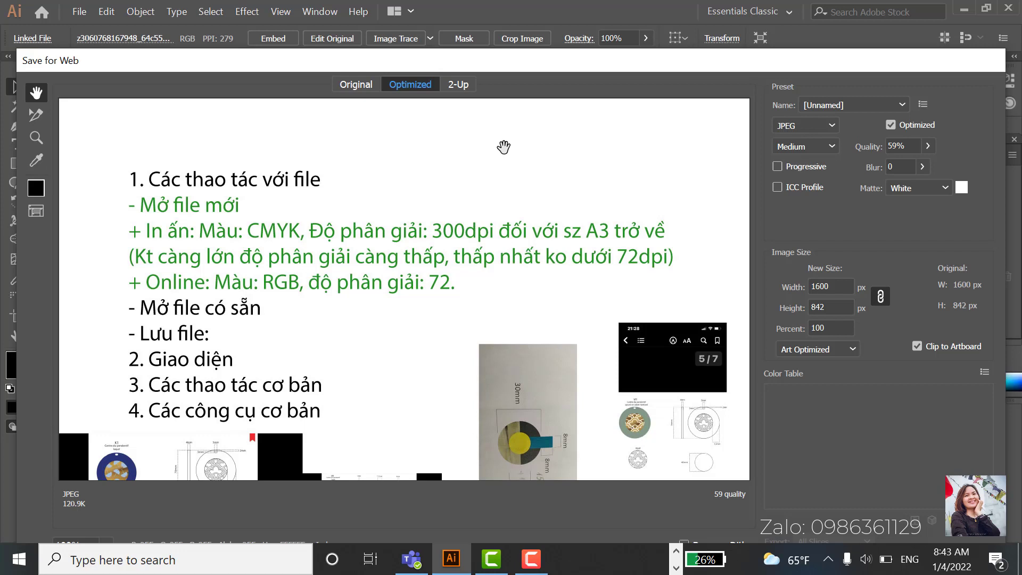
Step: Try GIF, return to JPEG at Medium, and switch to the 2-Up preview
click(820, 126)
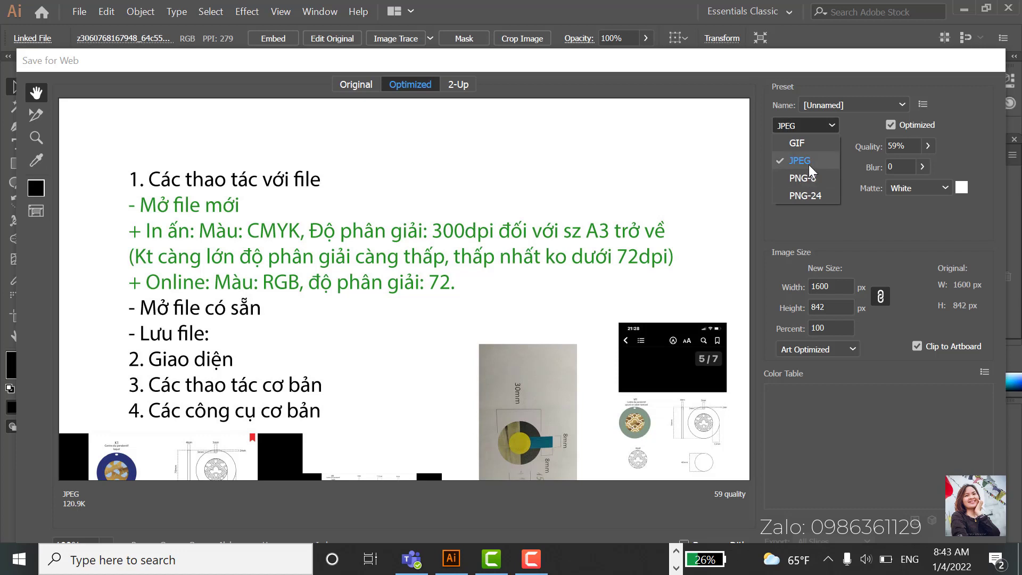
click(811, 144)
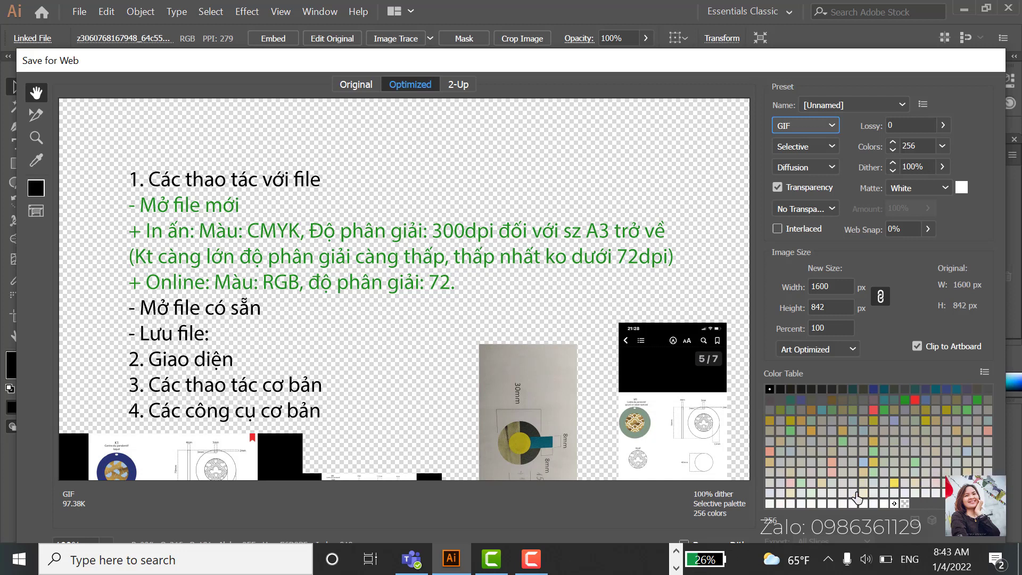
mouse_move(856, 495)
click(809, 126)
click(798, 159)
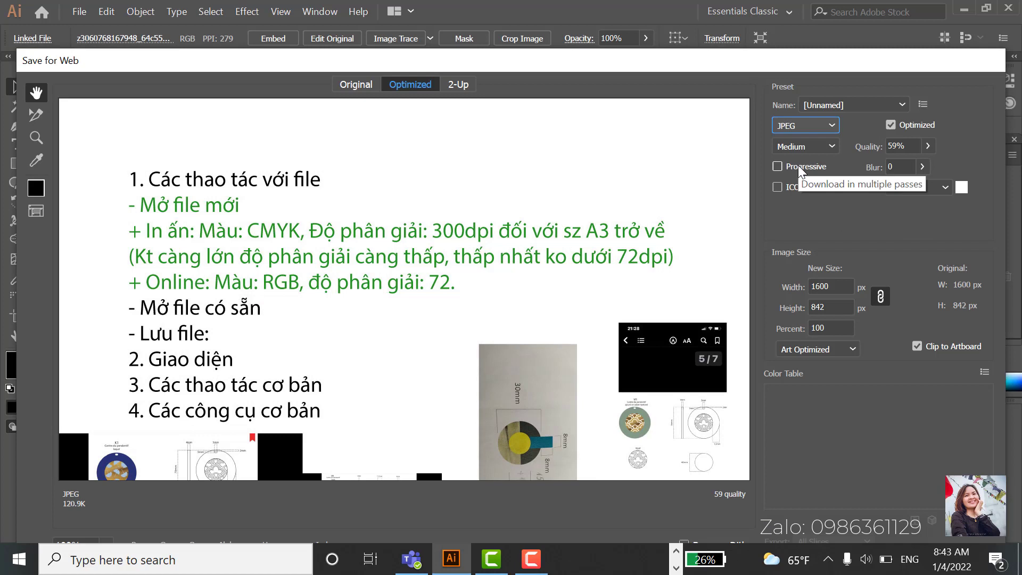
click(821, 143)
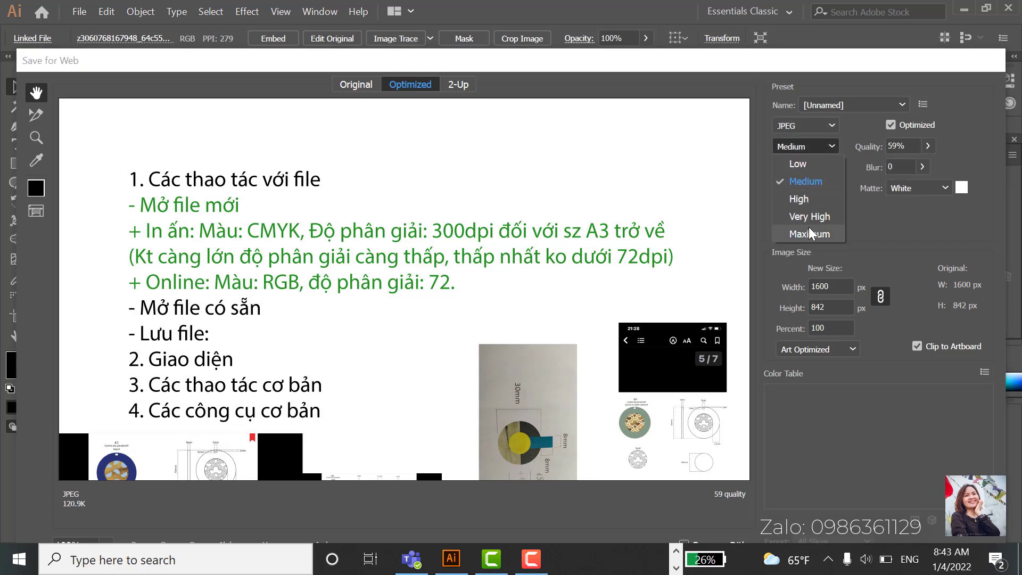
click(459, 84)
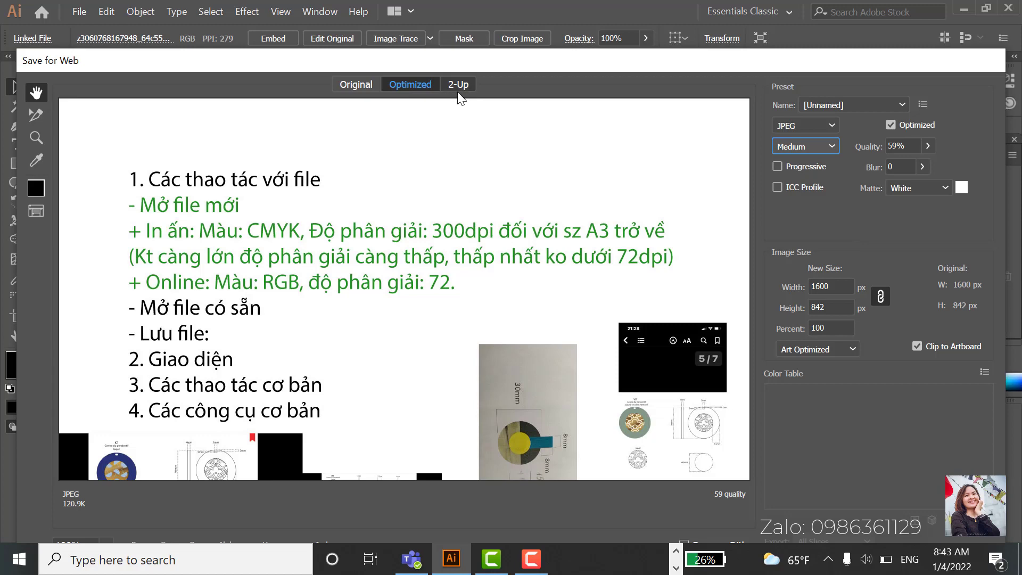
click(459, 85)
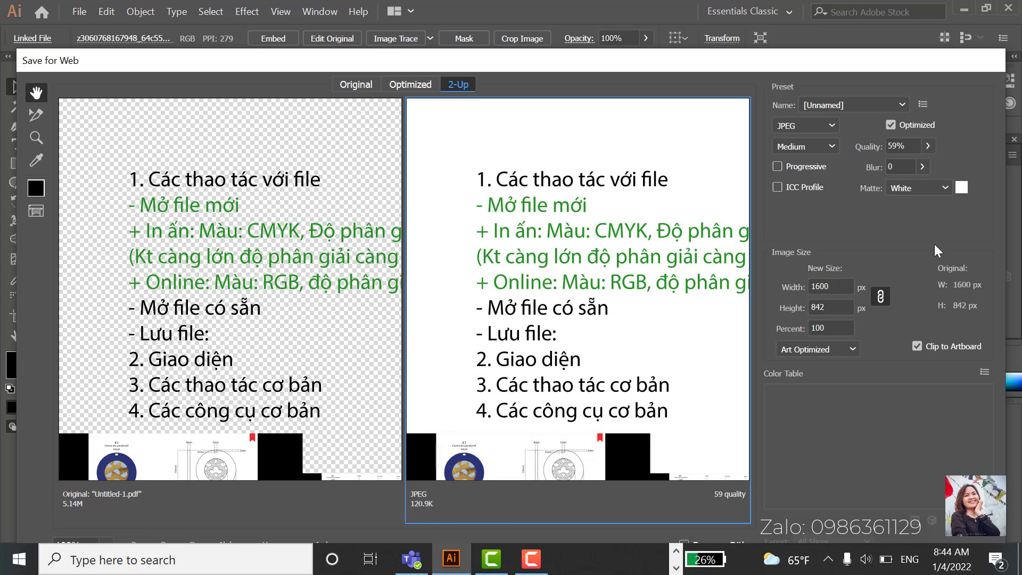
Step: Set JPEG quality to 61% and pan the previews to the pasted drawings
click(928, 150)
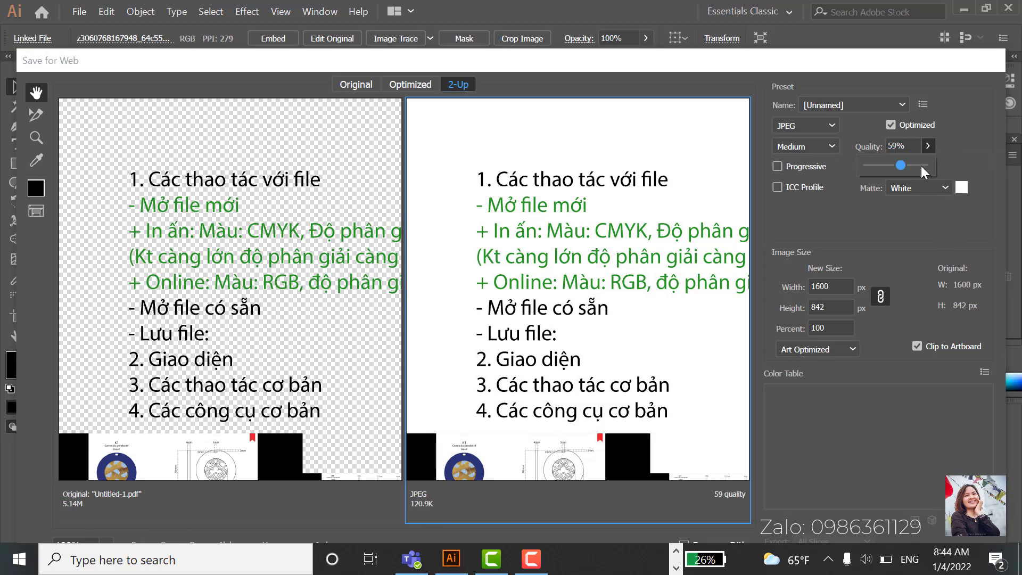
mouse_move(902, 167)
mouse_down()
mouse_move(882, 170)
mouse_move(904, 170)
mouse_move(891, 166)
mouse_up()
drag(890, 164, 897, 164)
click(968, 152)
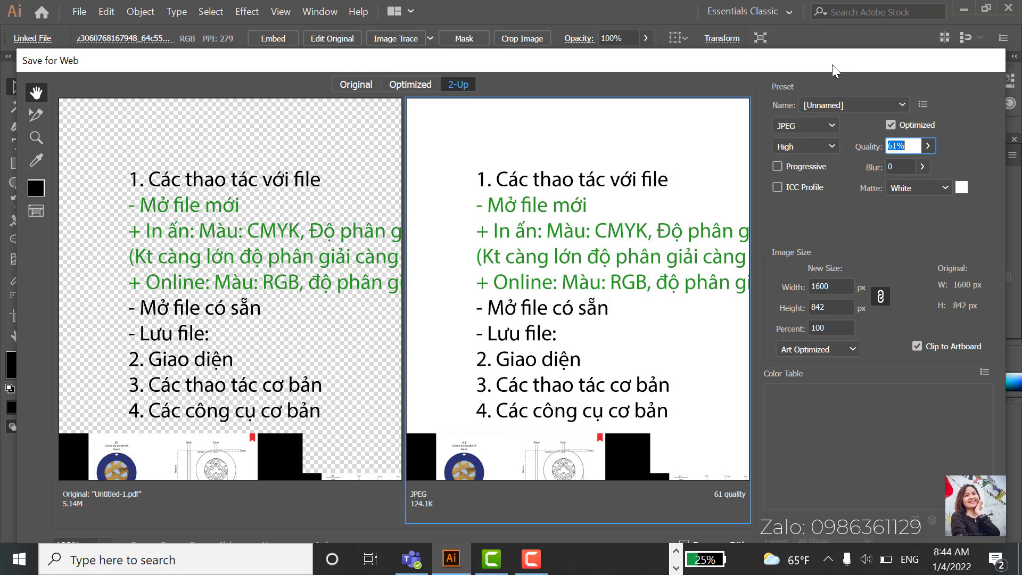
drag(775, 66, 764, 66)
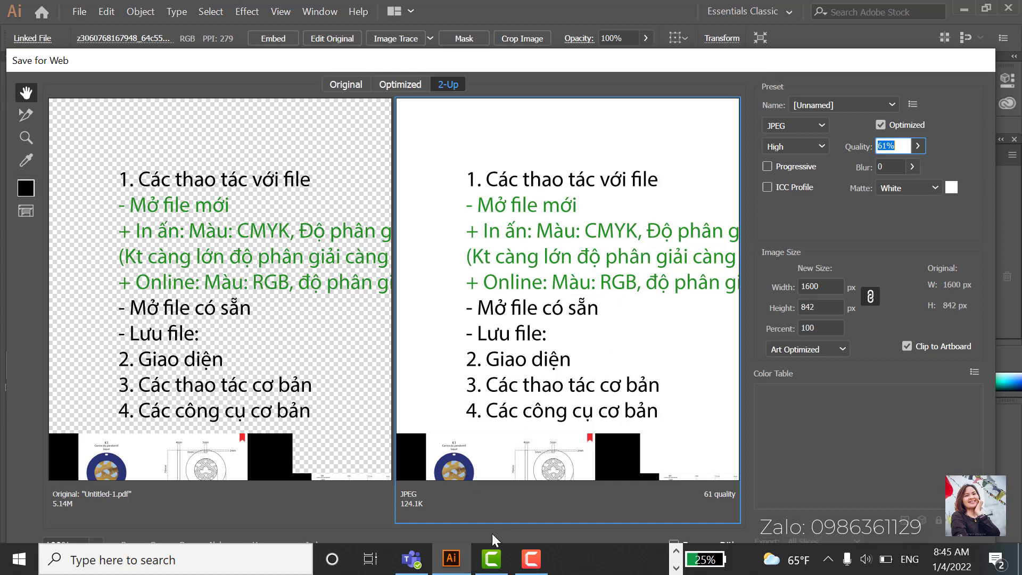
drag(552, 373, 528, 309)
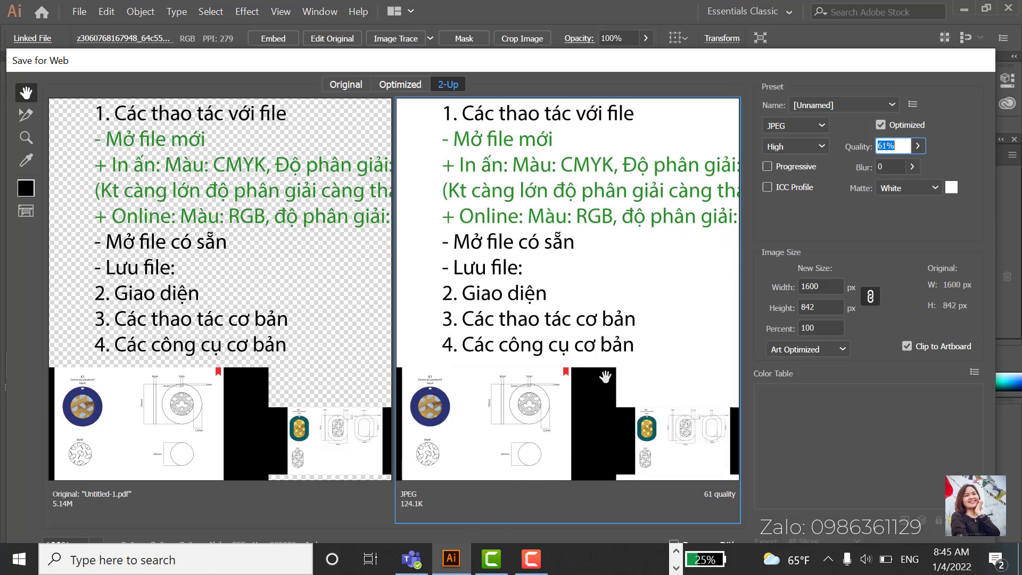
Step: Drop JPEG quality to 0% (about 42.34K) and zoom into the lace motif
drag(605, 377, 651, 332)
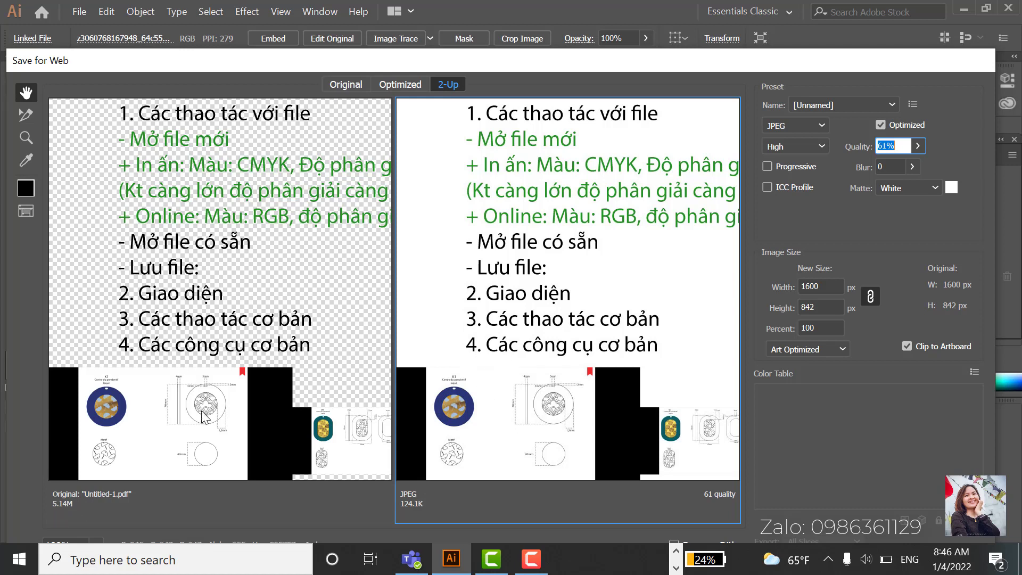
click(216, 311)
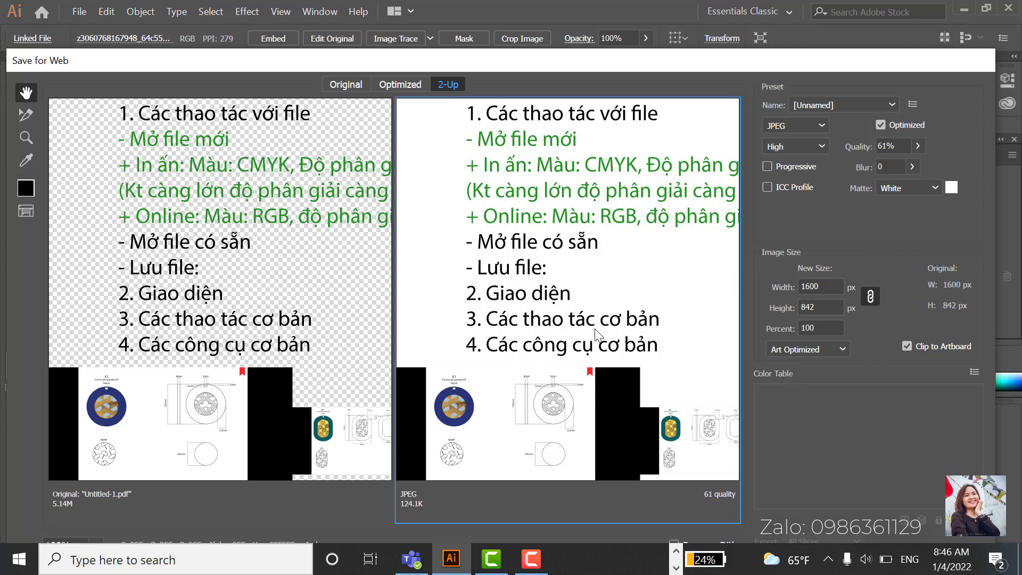
click(917, 146)
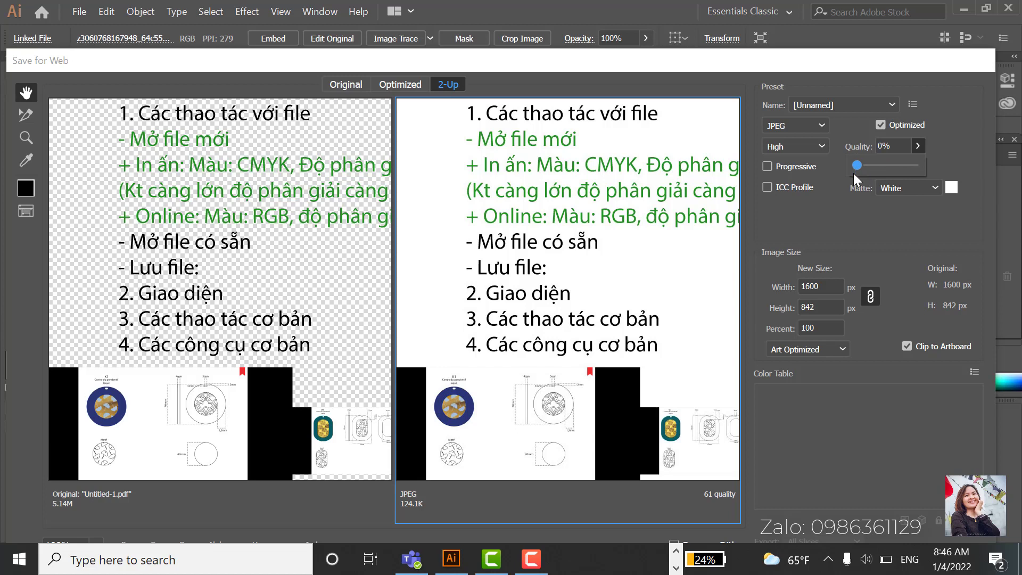
drag(894, 169, 854, 173)
text(z)
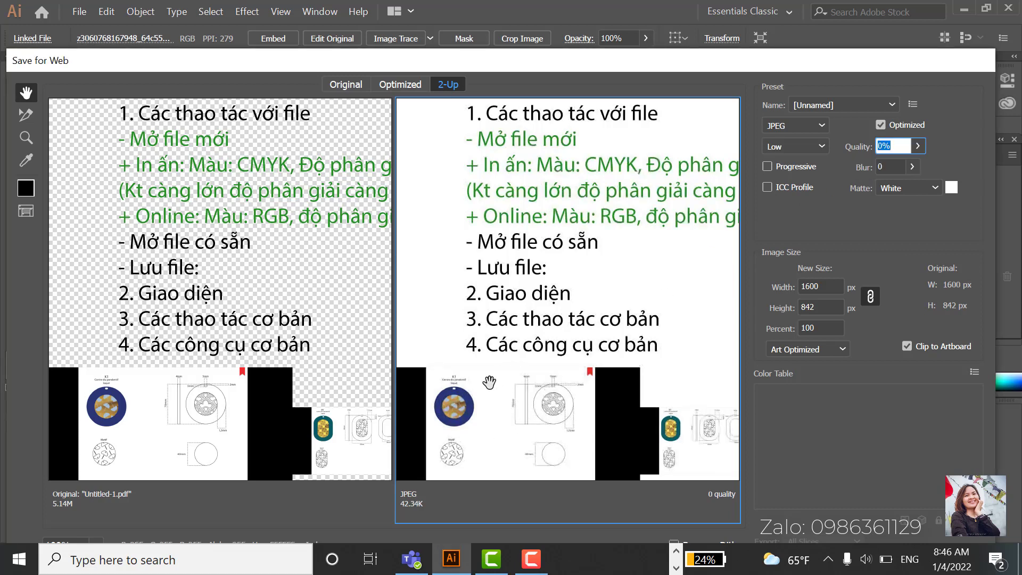
drag(481, 418, 496, 480)
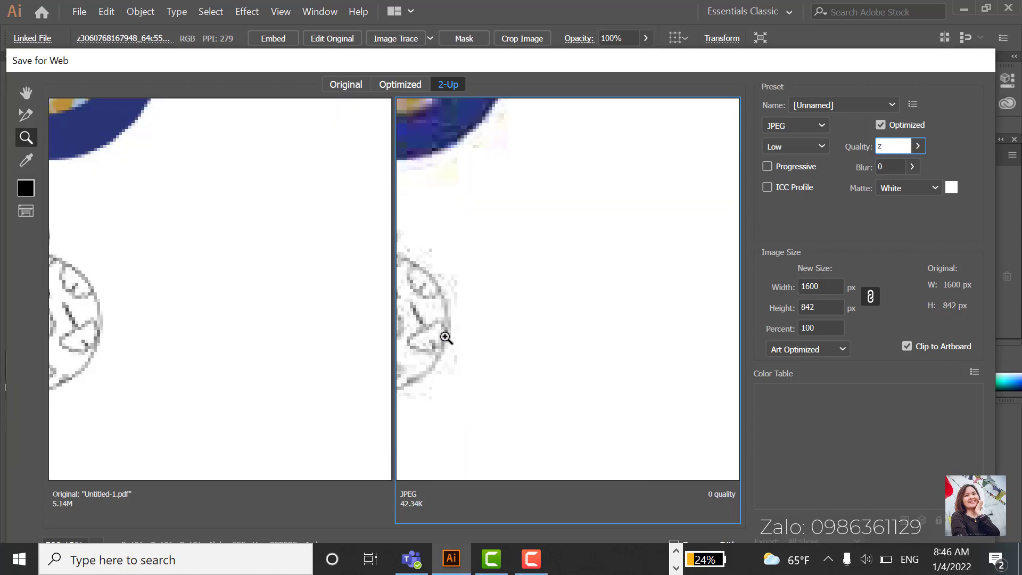
Step: Try JPEG quality 67% and 73% while panning to the label above the ornament
drag(468, 282, 678, 313)
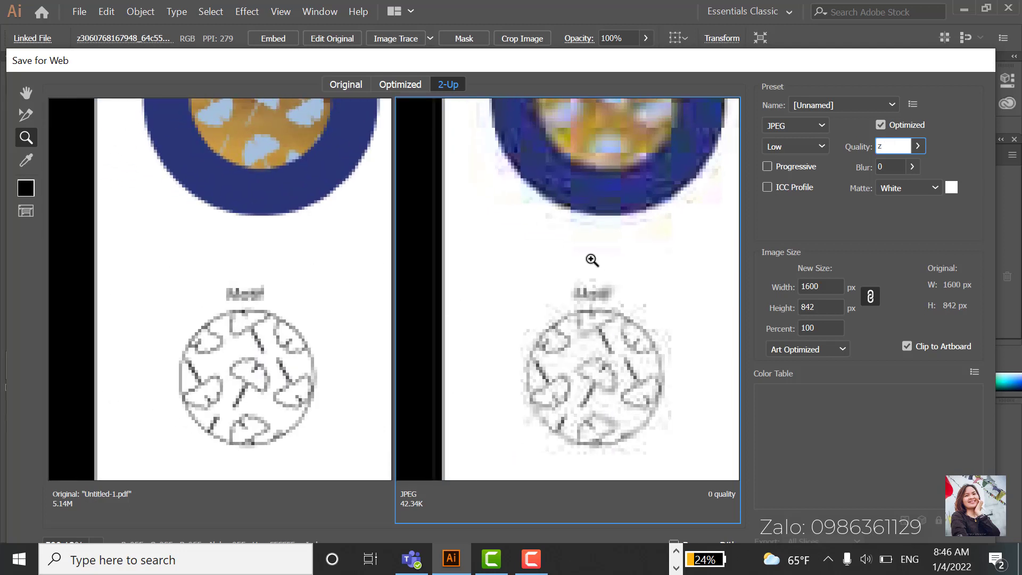
click(918, 145)
click(897, 165)
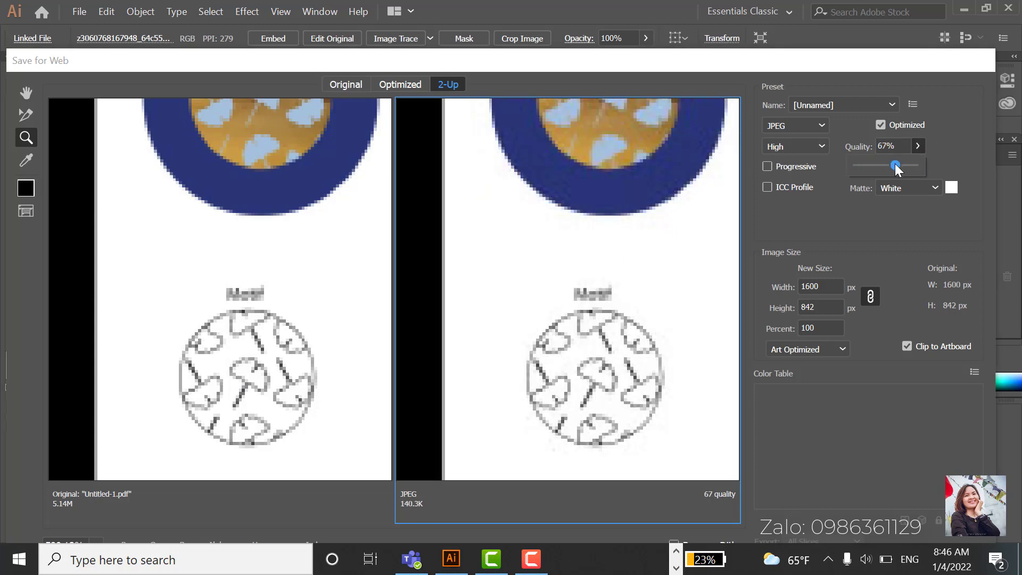
drag(896, 167, 900, 167)
scroll(673, 256, up, 1)
scroll(673, 255, up, 2)
mouse_move(488, 283)
mouse_down()
mouse_move(493, 301)
mouse_move(450, 193)
mouse_up()
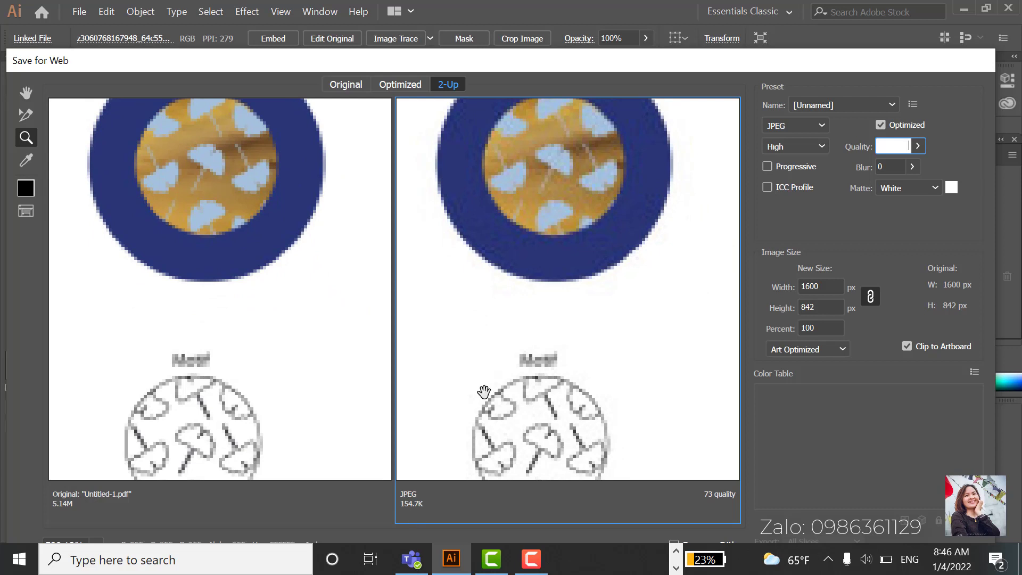
drag(483, 393, 498, 349)
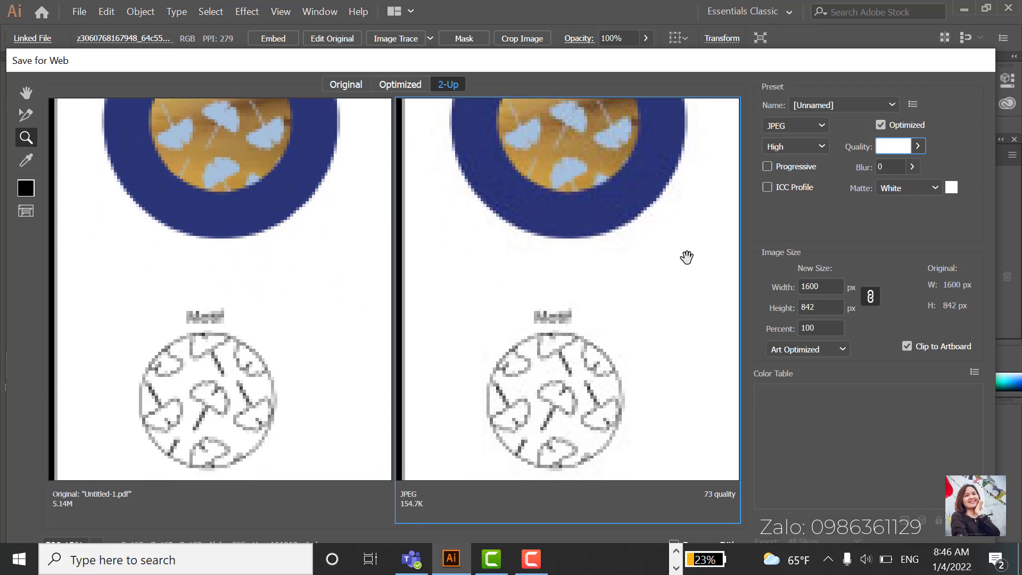
Step: Settle JPEG quality at 69% (about 144.4K) after trying 27%, and zoom out
click(917, 146)
drag(899, 168, 872, 168)
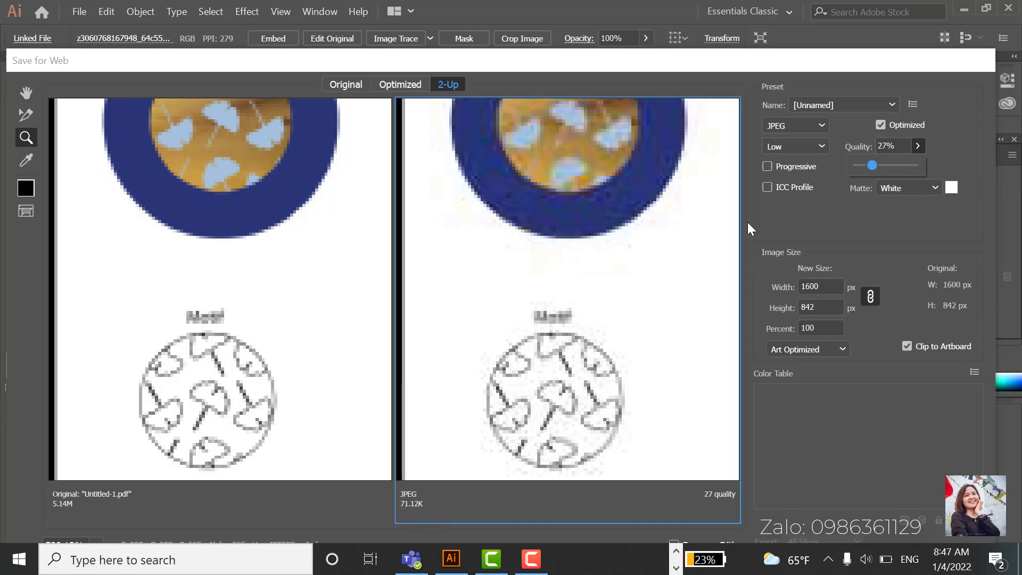
drag(890, 165, 897, 168)
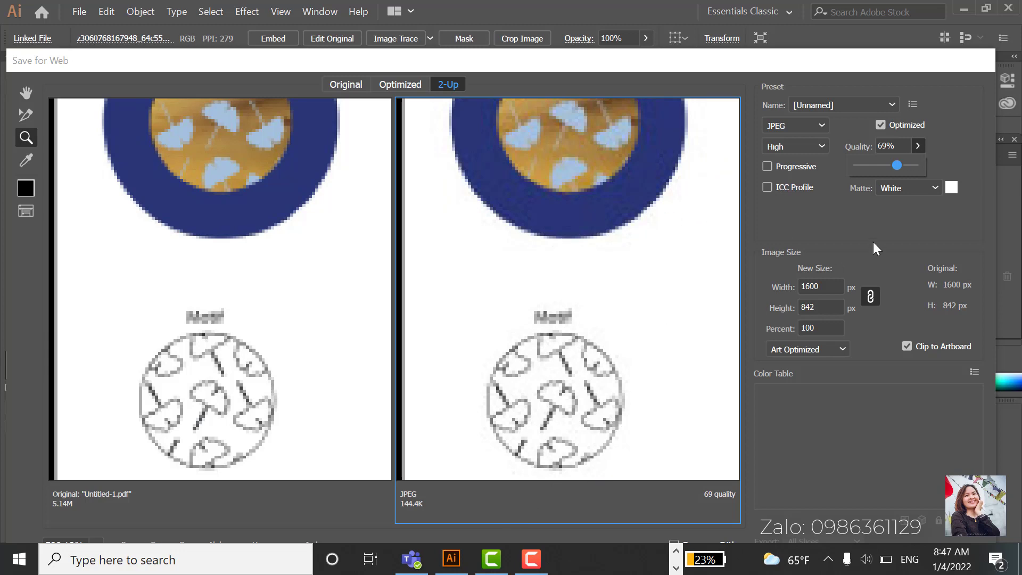
key(ctrl+minus)
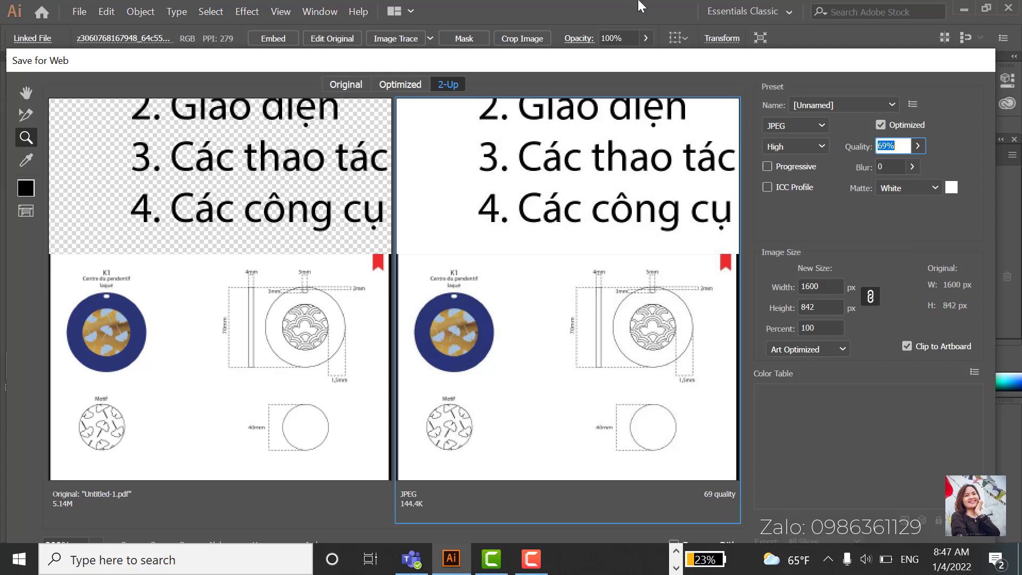
Step: Try PNG-24 as the format, then reset the settings and cancel Save for Web
click(797, 126)
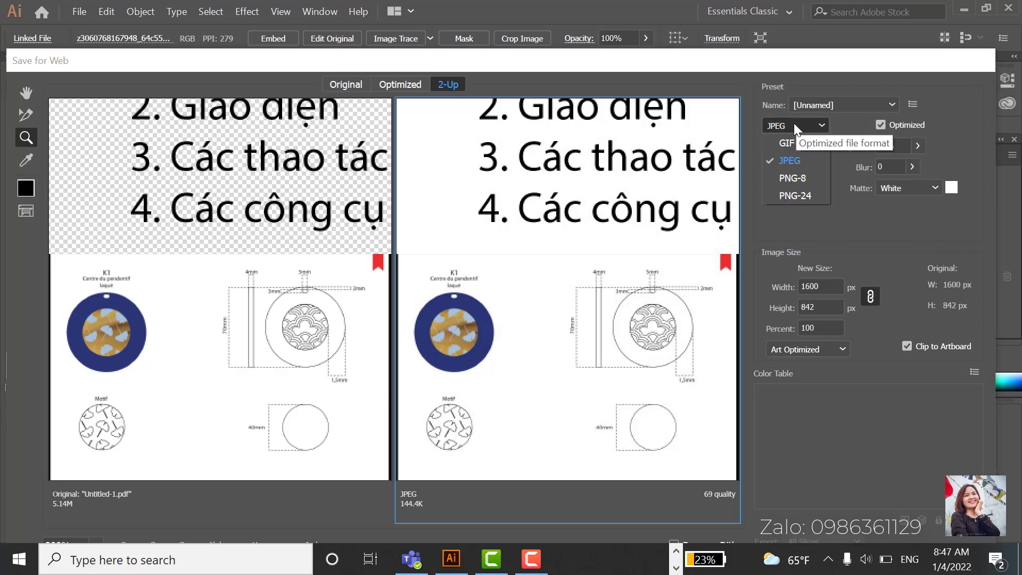
click(796, 195)
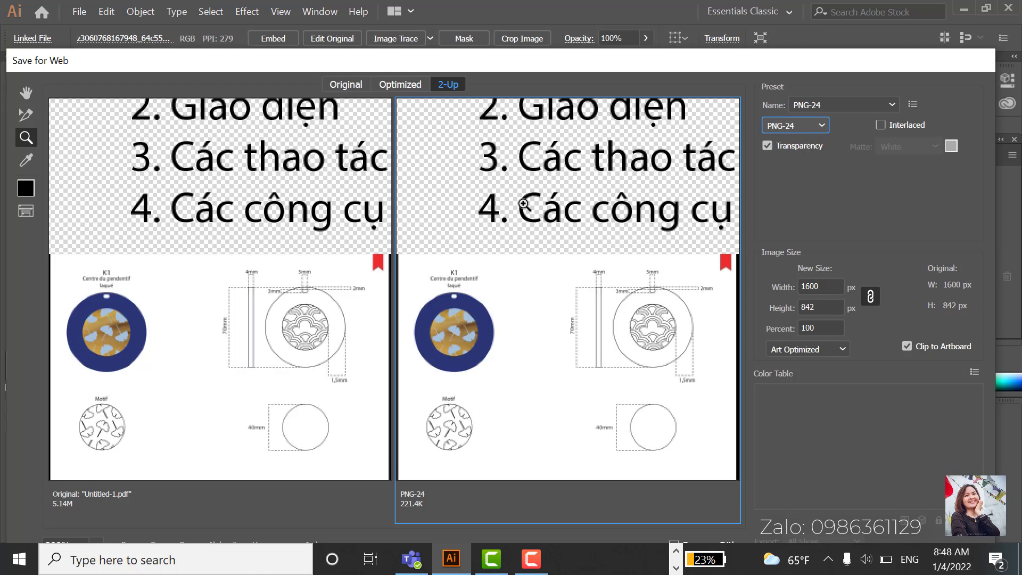
mouse_move(890, 60)
mouse_down()
mouse_move(758, 21)
mouse_move(879, 19)
mouse_up()
alt+click(861, 532)
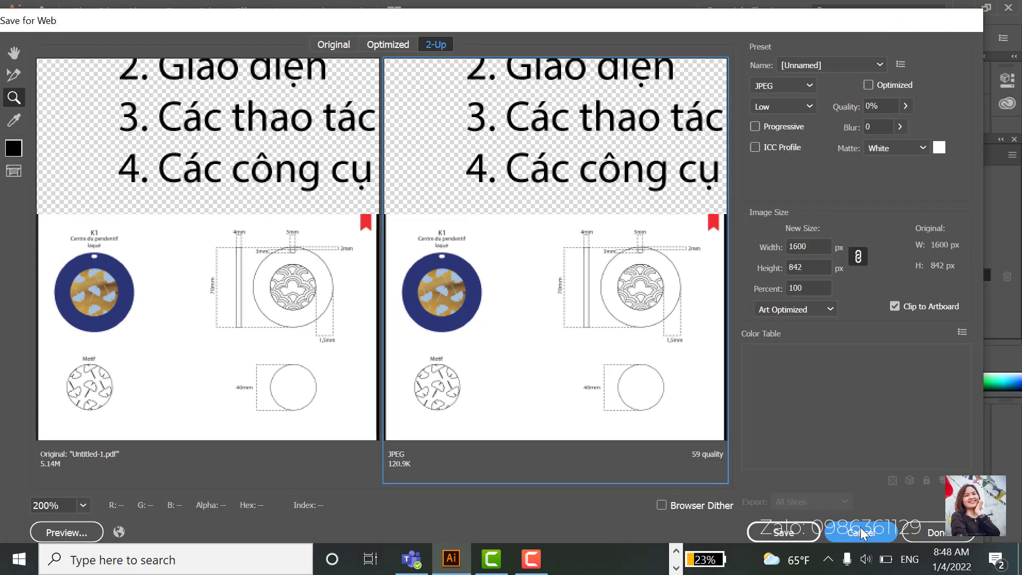
click(79, 12)
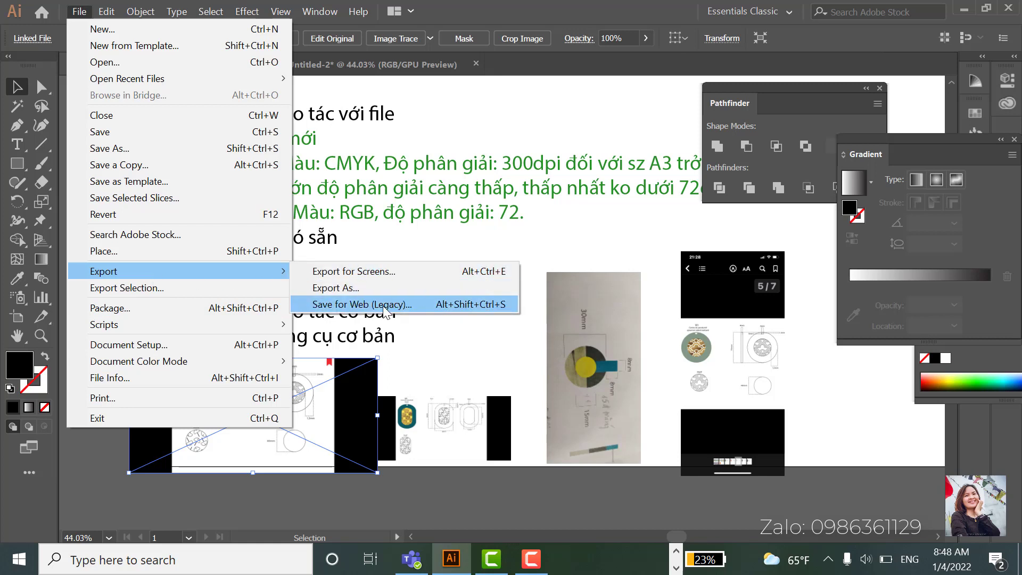
mouse_move(103, 271)
click(392, 275)
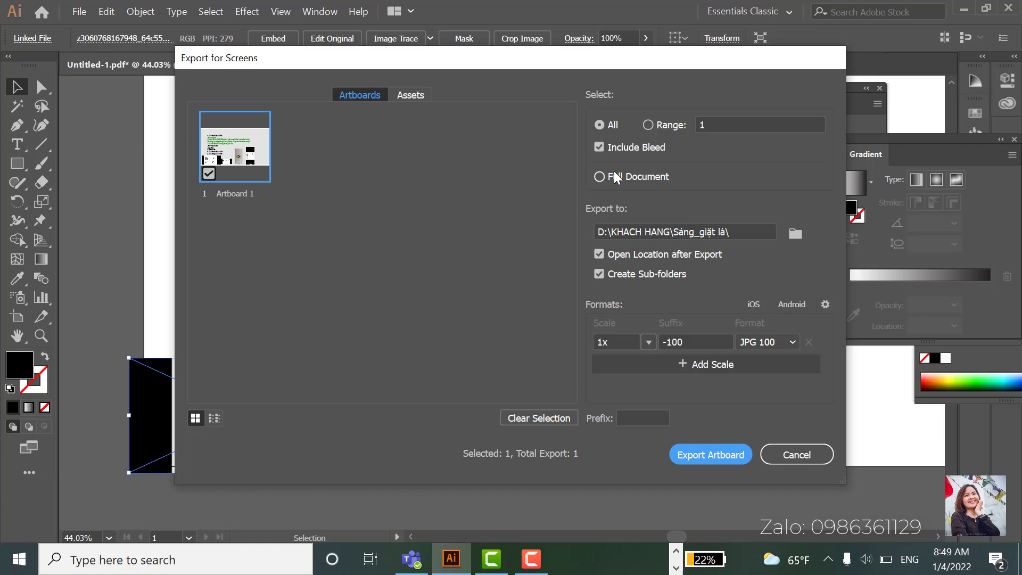
click(796, 454)
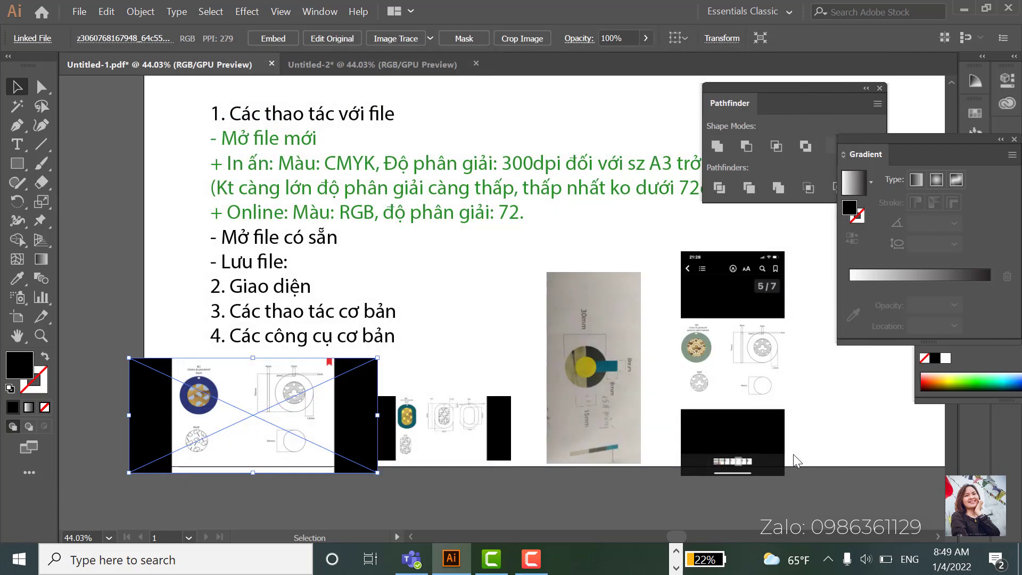
Step: Reposition the bottom-left image and the notes text block on the artboard
click(94, 208)
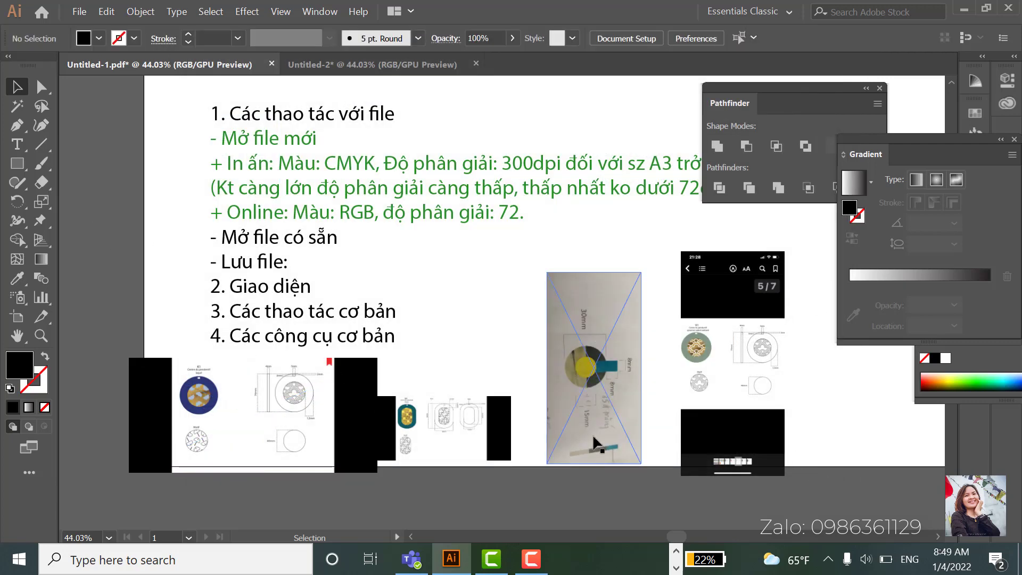
drag(471, 392, 790, 335)
drag(575, 400, 290, 323)
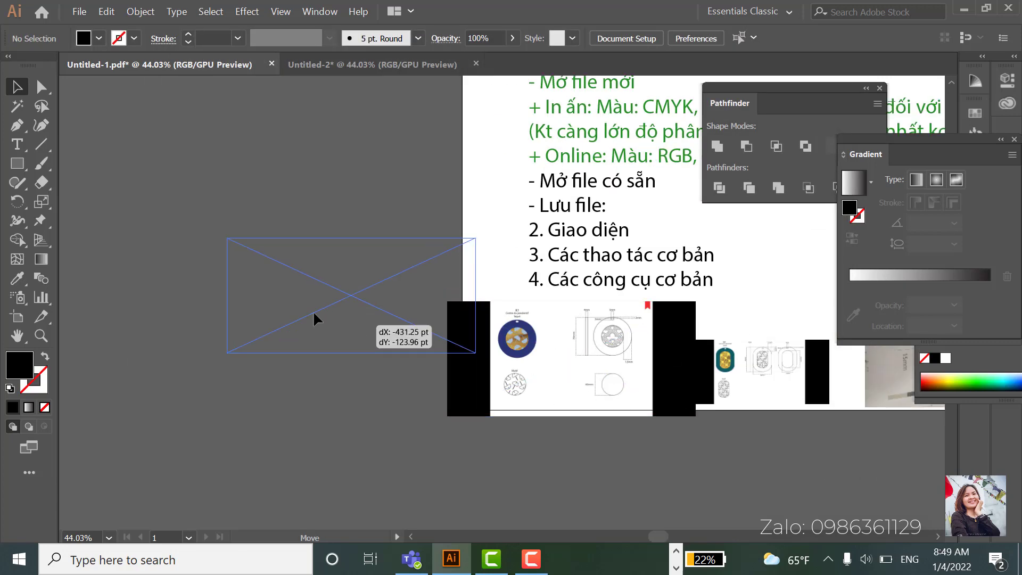
drag(555, 372, 418, 428)
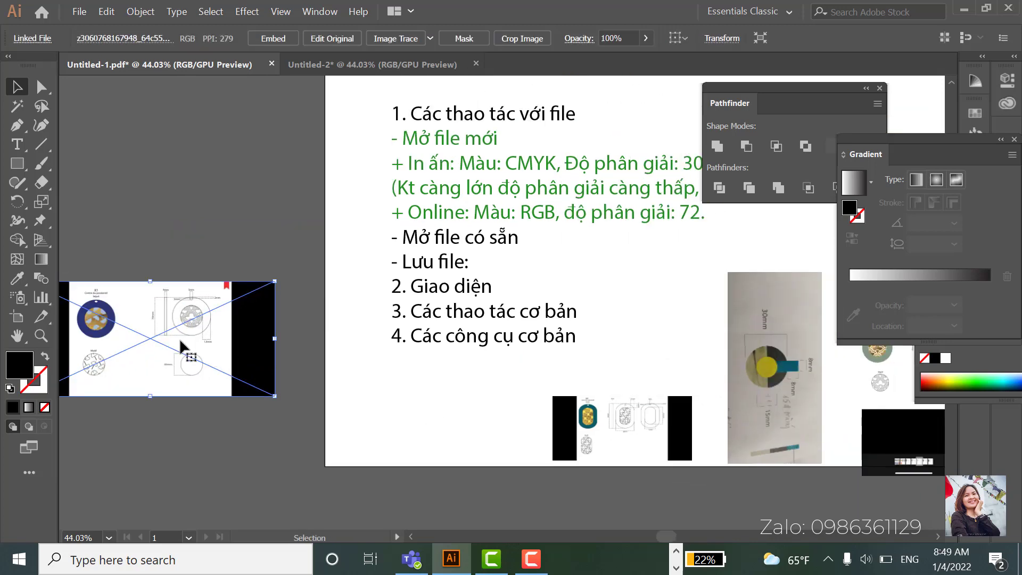
drag(181, 348, 263, 406)
click(429, 261)
mouse_move(471, 330)
mouse_down()
mouse_move(464, 301)
mouse_move(396, 401)
mouse_up()
drag(371, 267, 356, 251)
scroll(307, 373, down, 3)
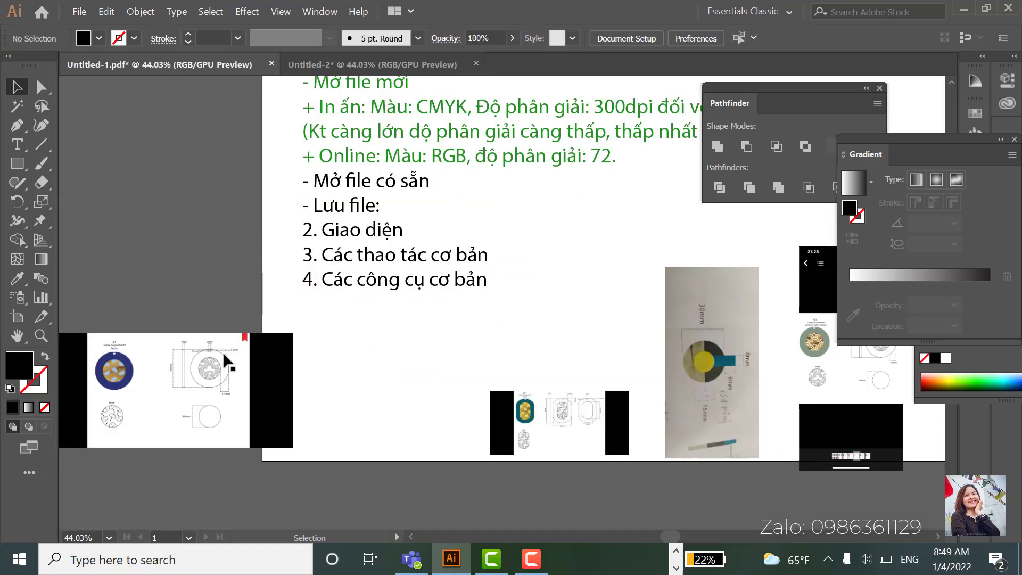
drag(307, 374, 479, 365)
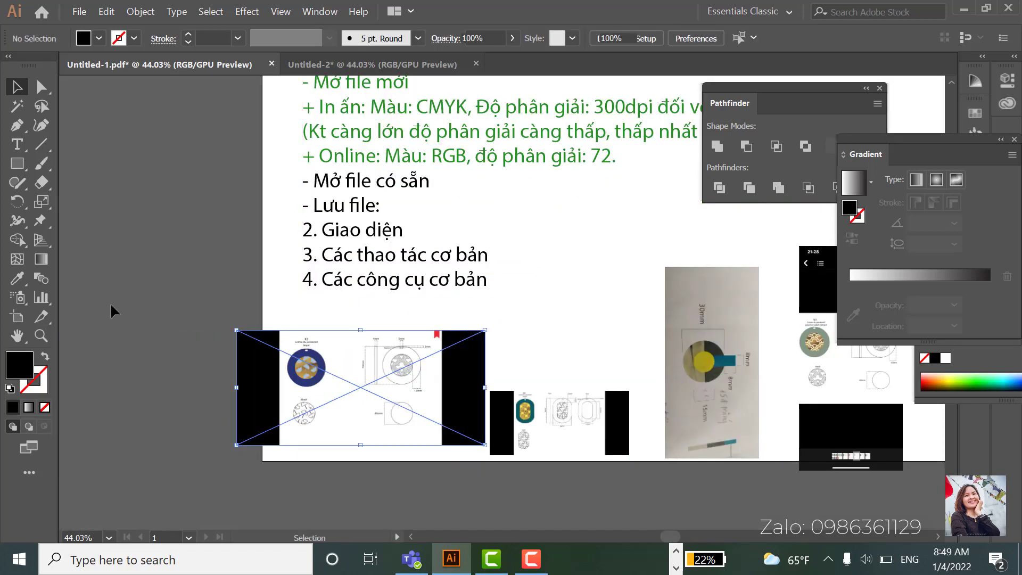
click(83, 128)
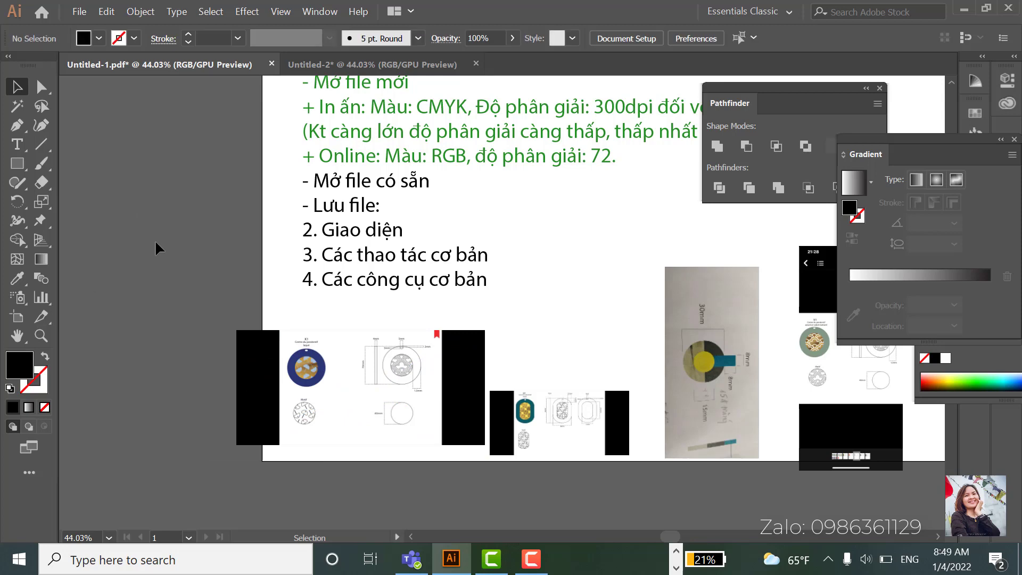
Step: Move the drawing image with black side bands to the page's left edge
click(80, 11)
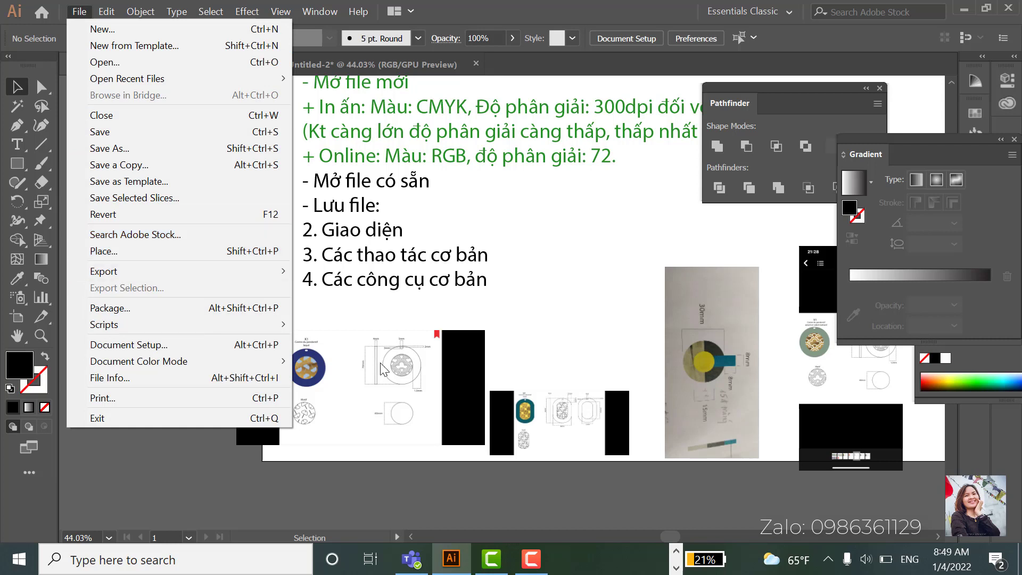
click(571, 421)
mouse_move(410, 402)
mouse_down()
mouse_move(259, 306)
mouse_move(250, 325)
mouse_up()
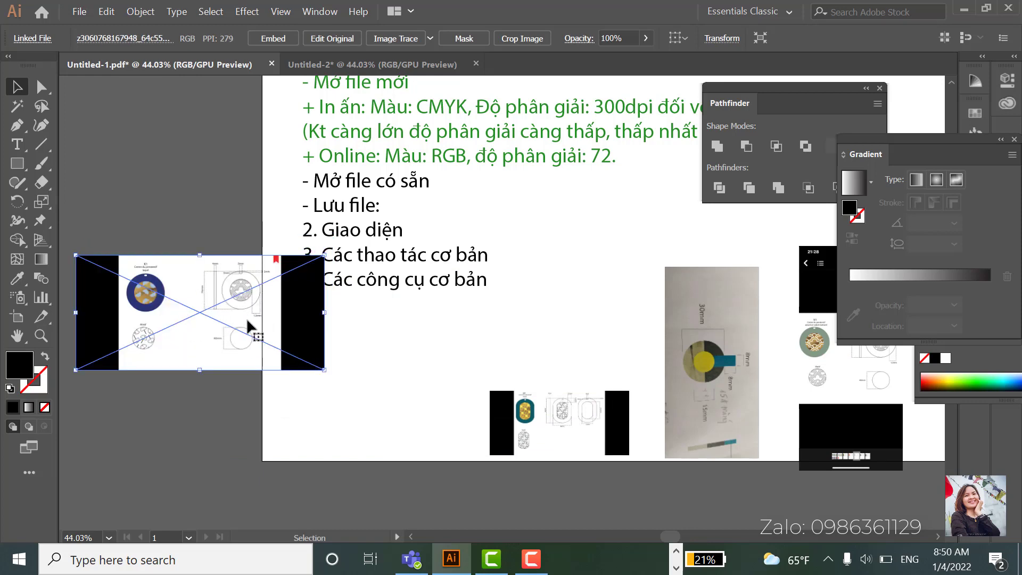
drag(218, 315, 337, 379)
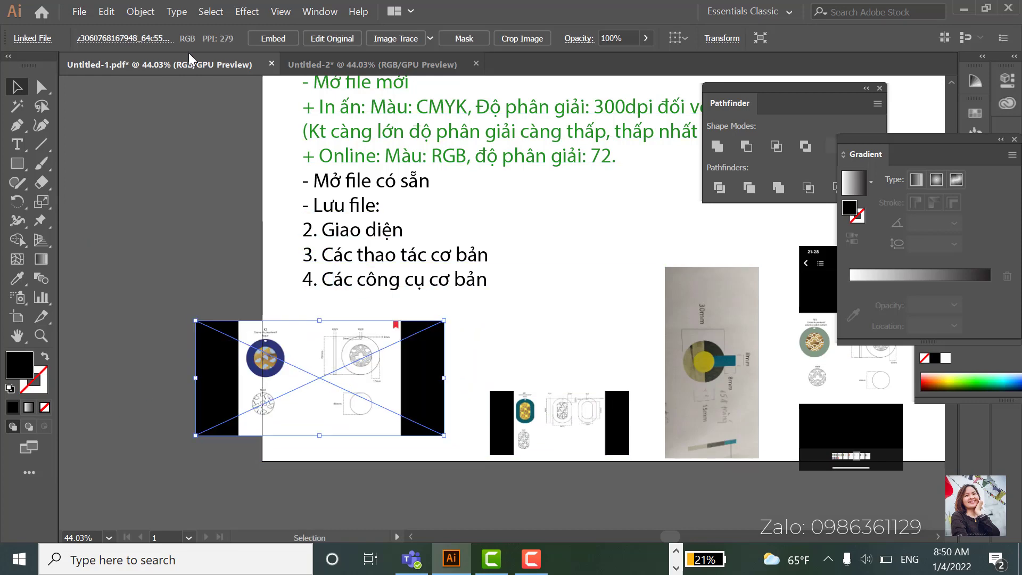
click(79, 11)
Step: Open 5274047 from the temp car folder and paste the car-care image into Untitled-1.pdf
click(104, 62)
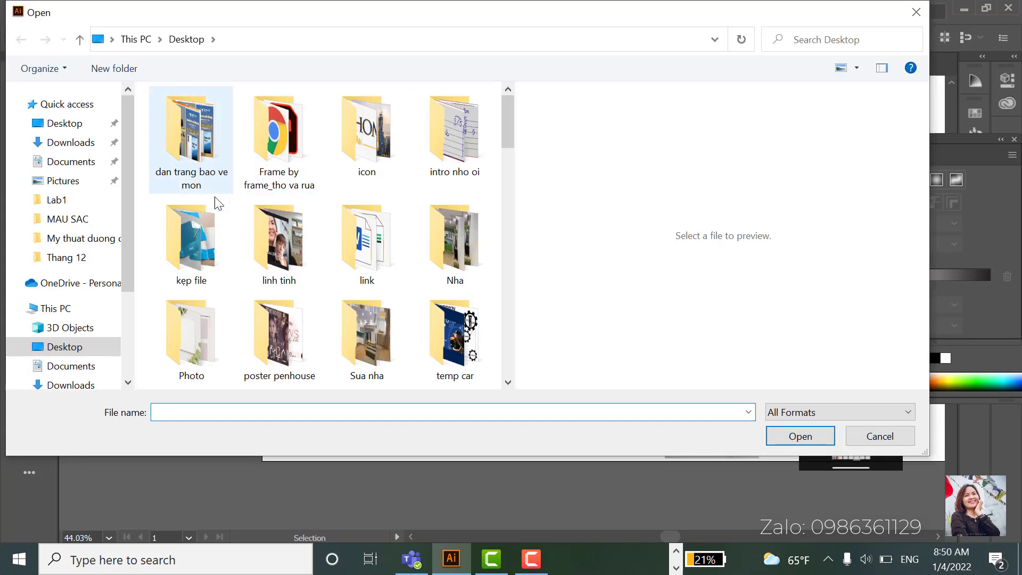
double_click(454, 347)
click(228, 357)
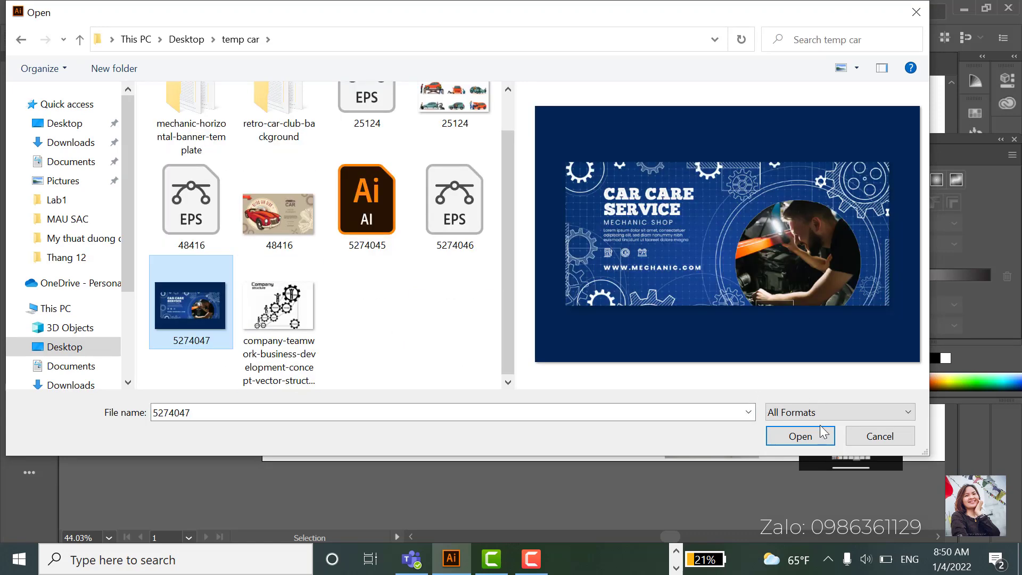
click(804, 436)
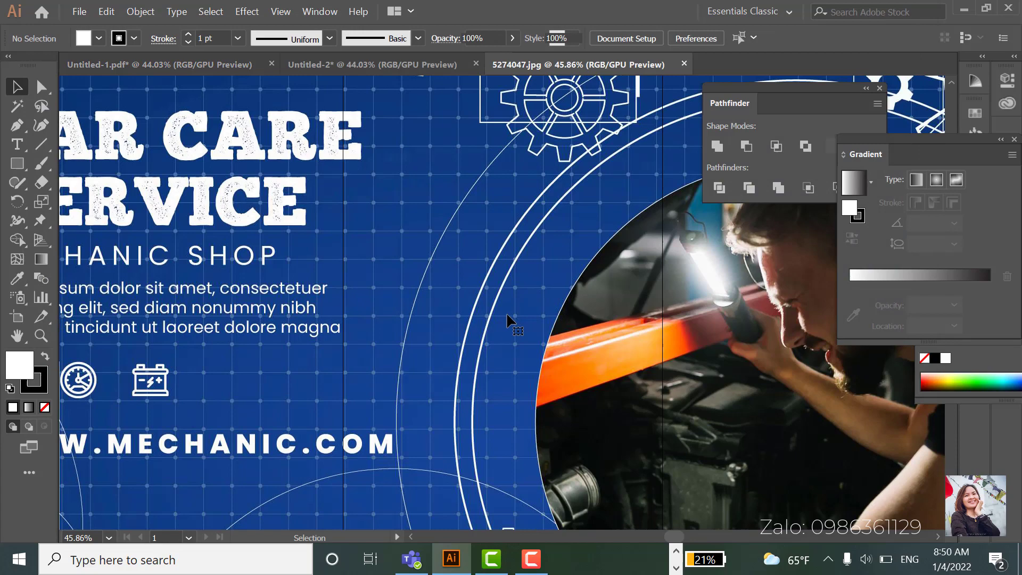
click(509, 319)
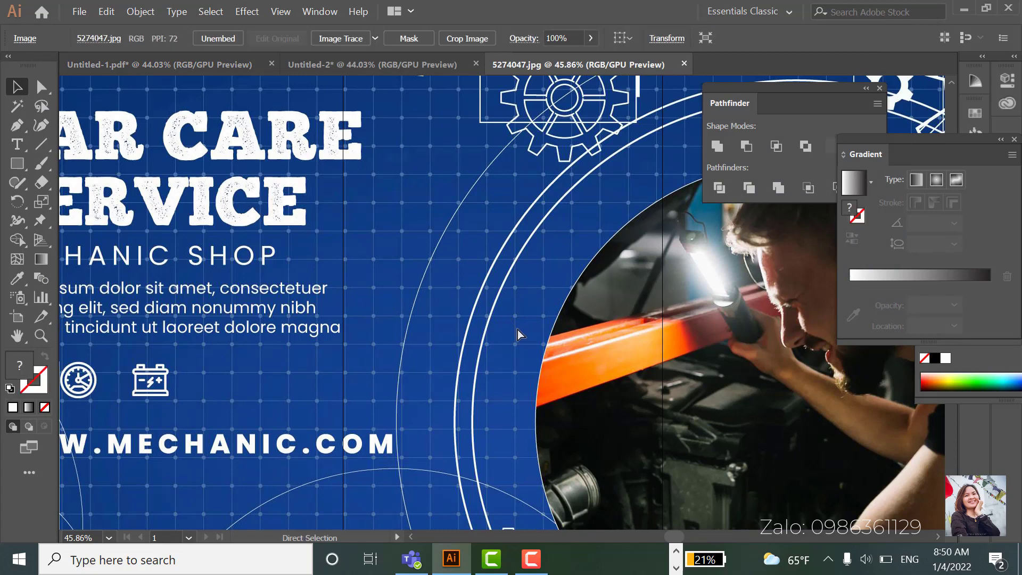
key(ctrl+Tab)
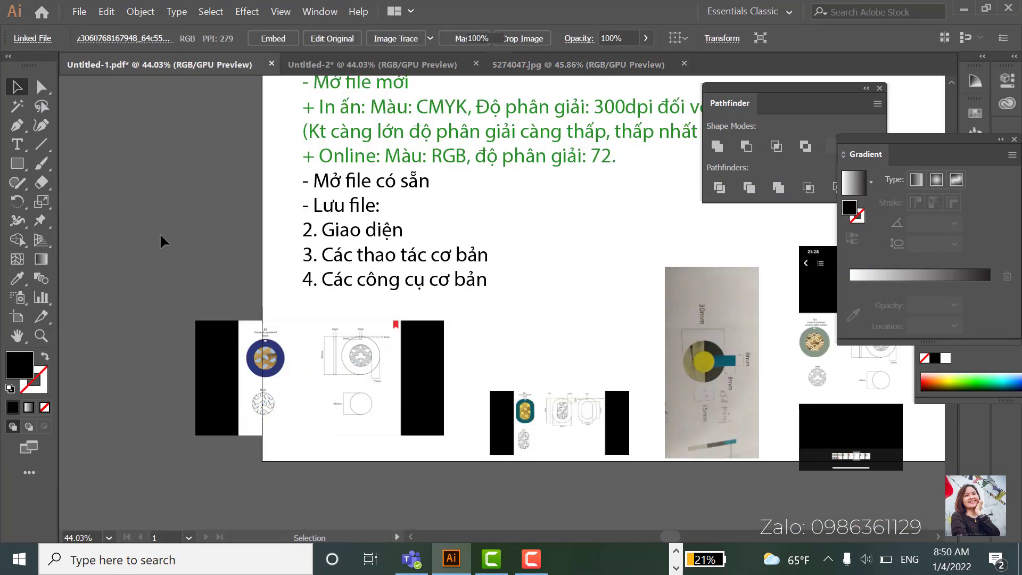
key(ctrl+v)
Step: Shrink the car-care image to a thumbnail and place it left of the page
key(ctrl+minus)
key(ctrl+minus)
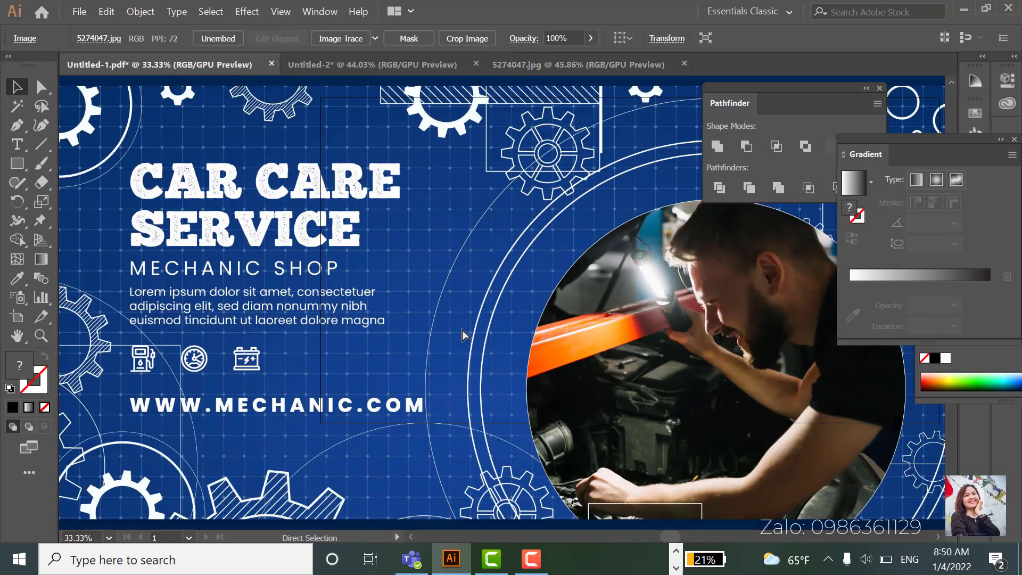
key(ctrl+minus)
key(ctrl+minus)
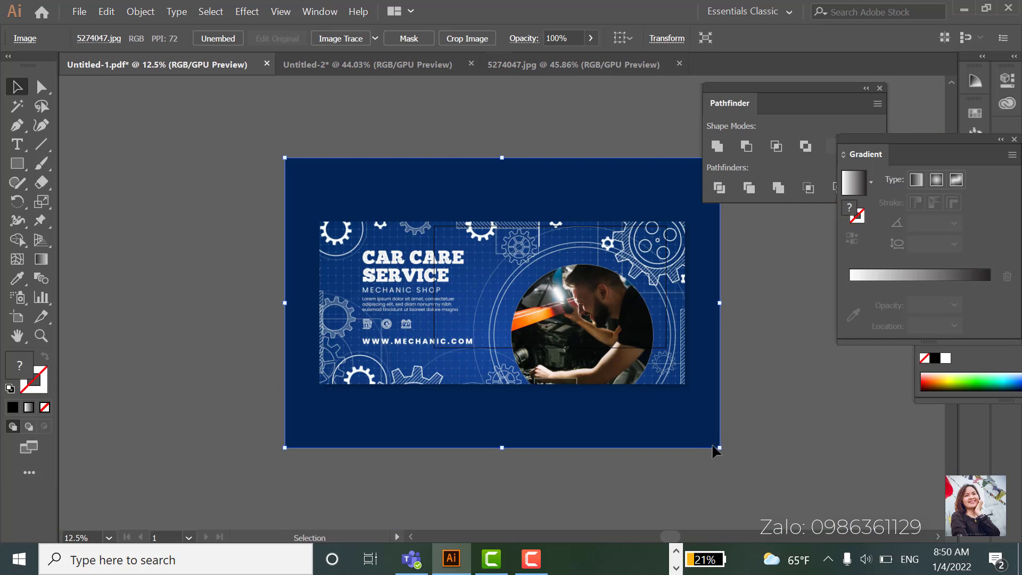
mouse_move(723, 449)
mouse_down()
mouse_move(431, 298)
mouse_move(406, 228)
mouse_up()
drag(373, 192, 373, 293)
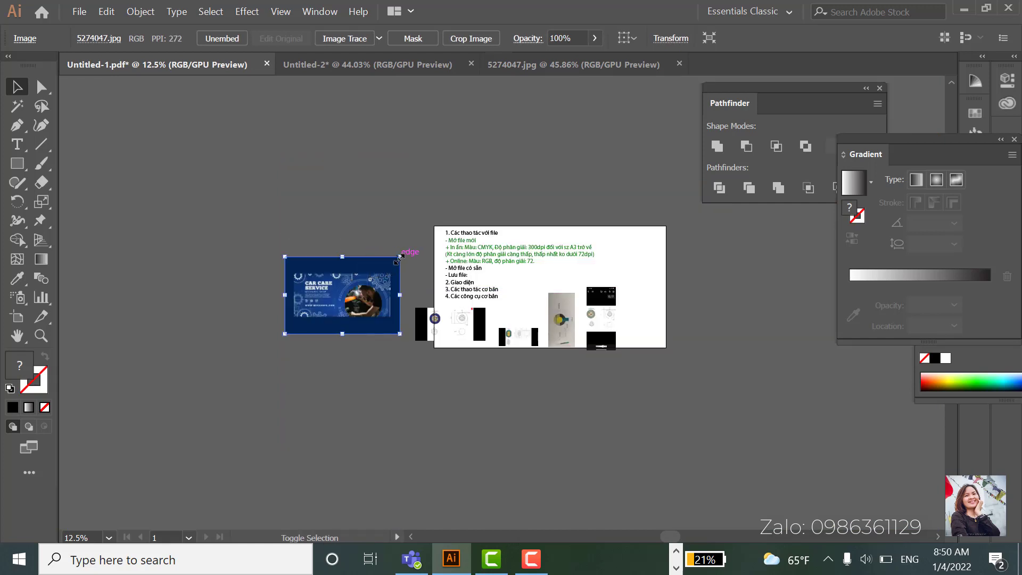
mouse_move(403, 259)
mouse_down()
mouse_move(346, 293)
mouse_move(372, 275)
mouse_move(515, 366)
mouse_up()
click(394, 410)
key(z)
click(514, 366)
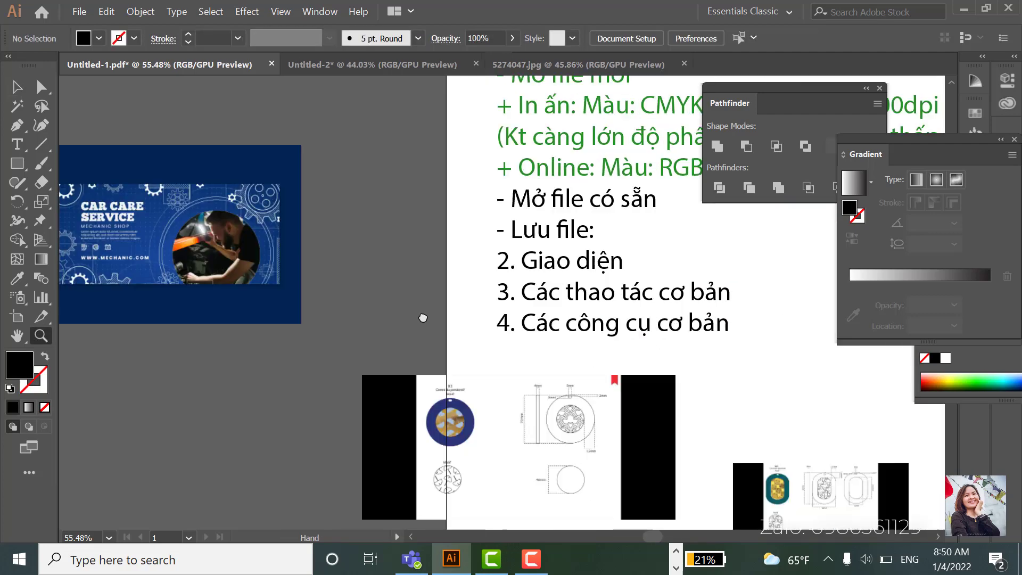
drag(256, 224, 341, 242)
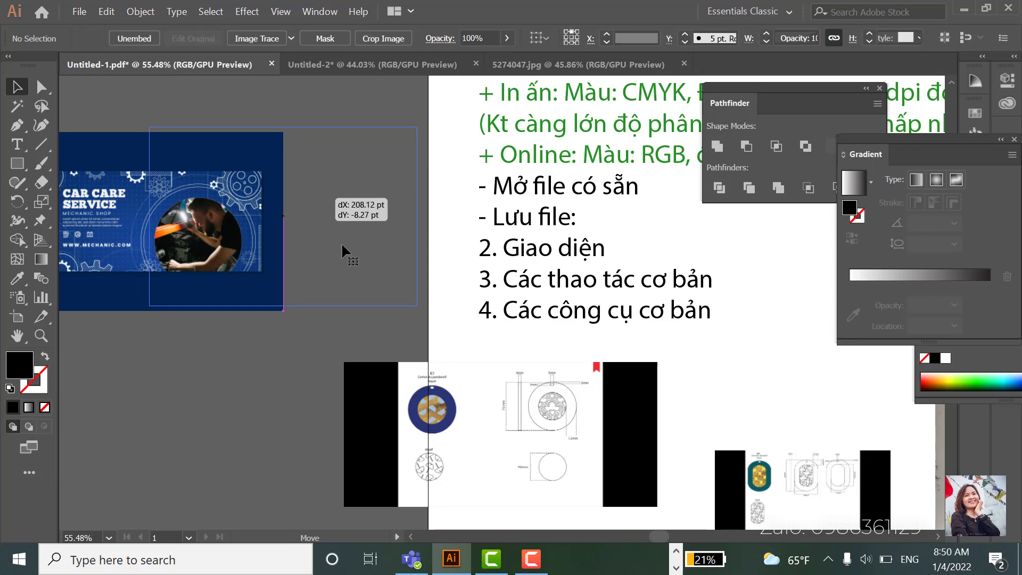
drag(455, 320, 366, 286)
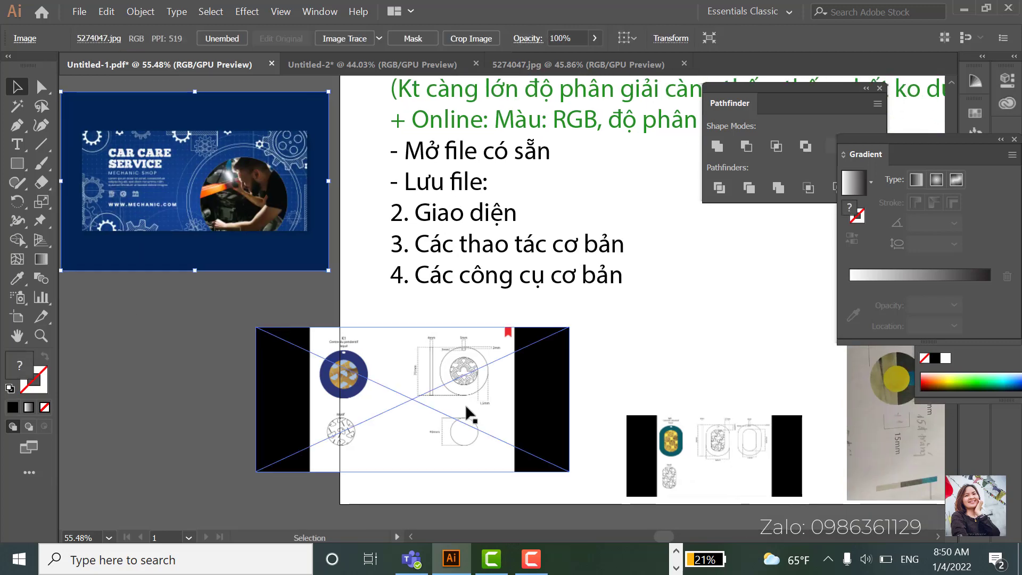
drag(464, 404, 422, 398)
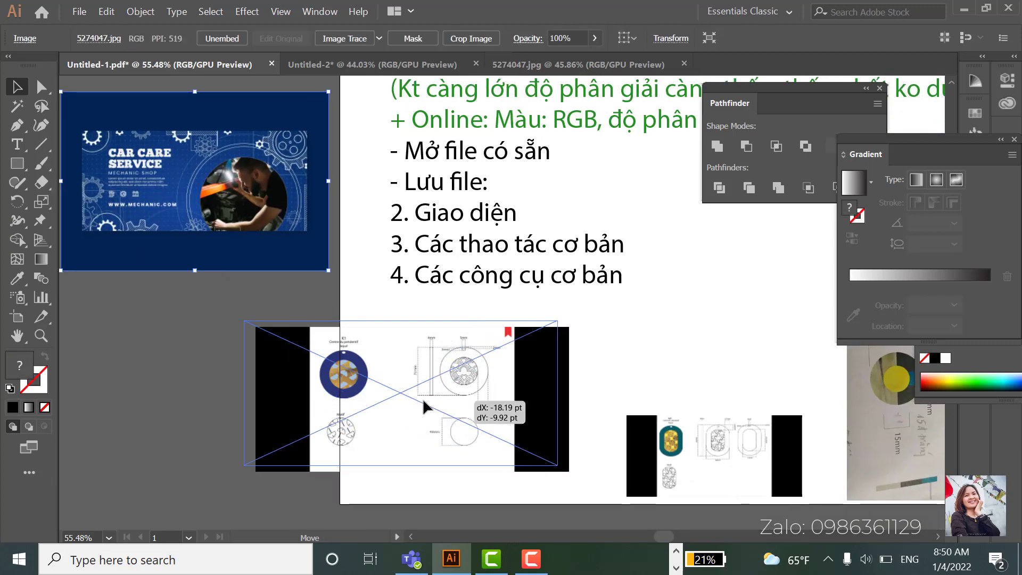
click(79, 11)
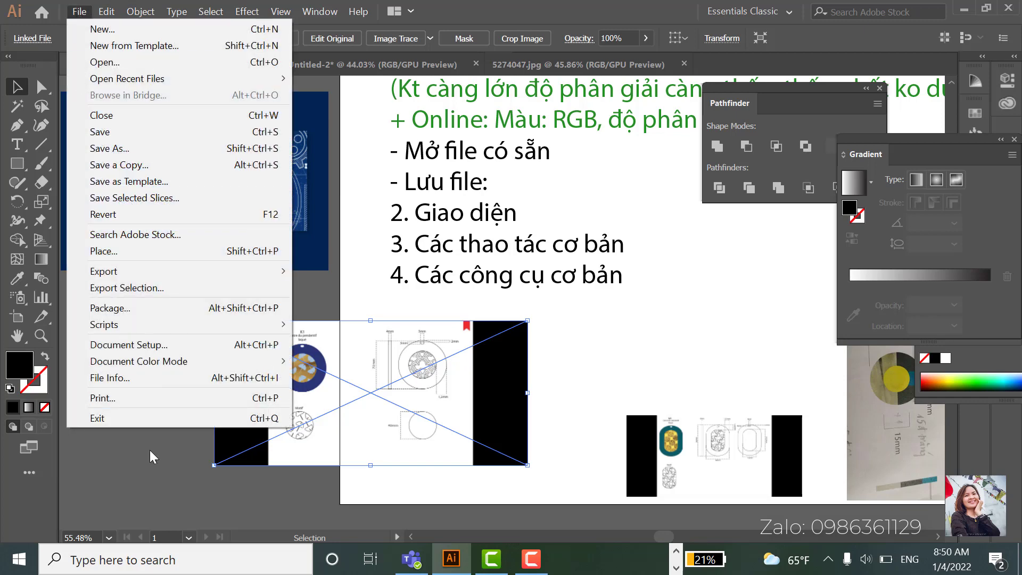
Step: Nudge the linked drawing image slightly left and up on the notes artboard
click(143, 467)
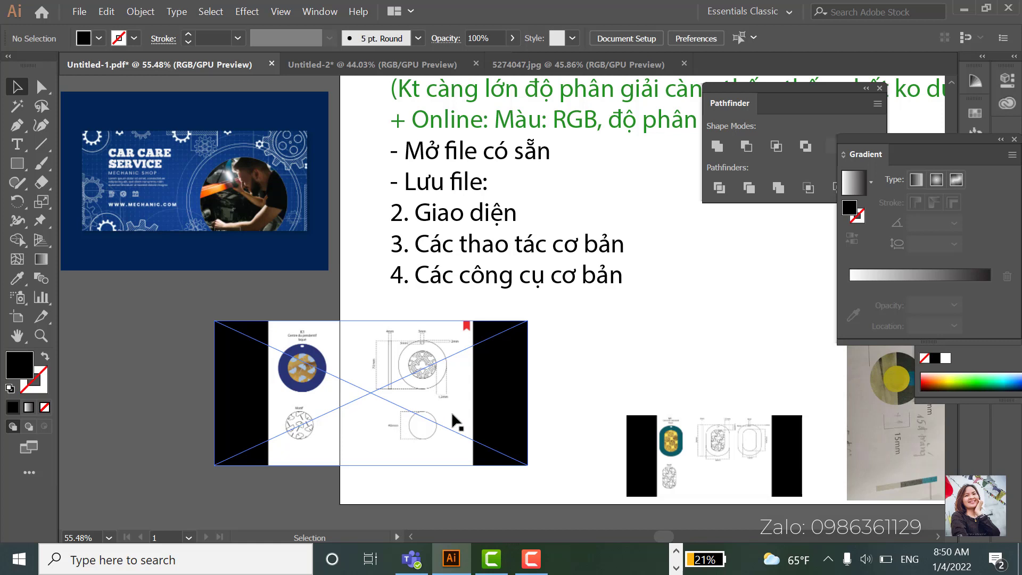
mouse_move(386, 412)
mouse_down()
mouse_move(456, 414)
mouse_move(379, 403)
mouse_up()
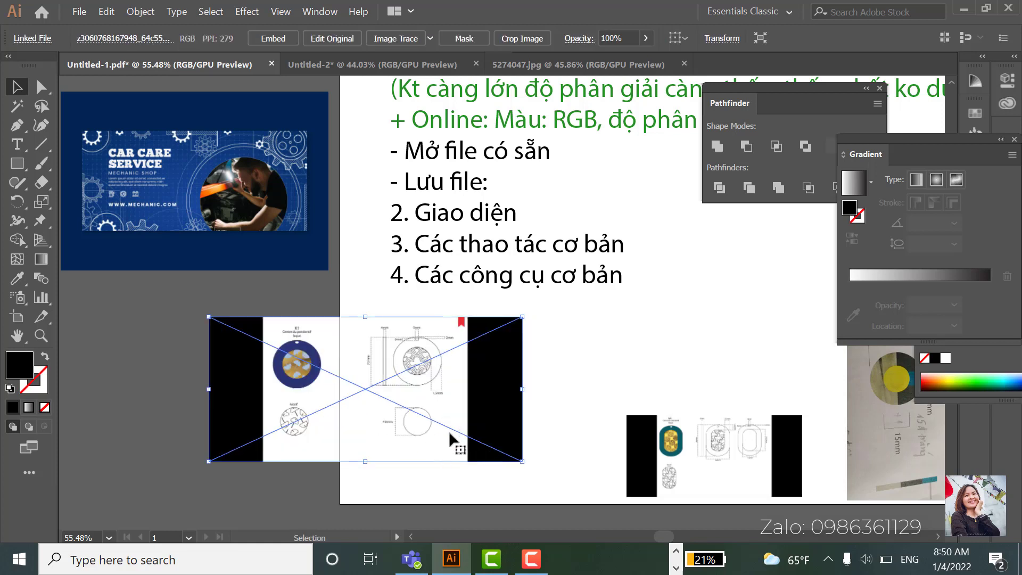
click(126, 328)
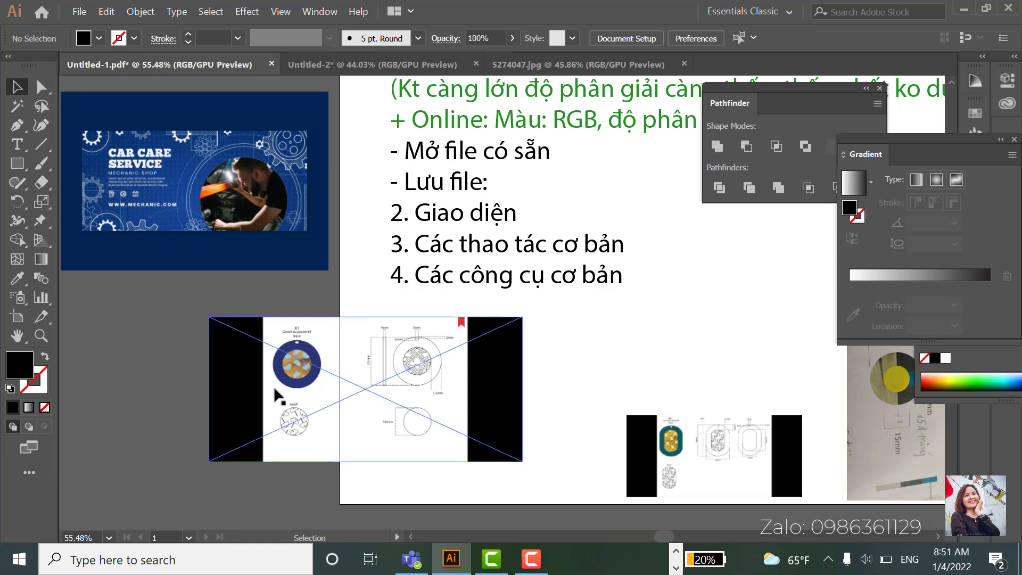
click(366, 390)
mouse_move(946, 136)
mouse_down()
mouse_move(844, 88)
mouse_move(906, 210)
mouse_up()
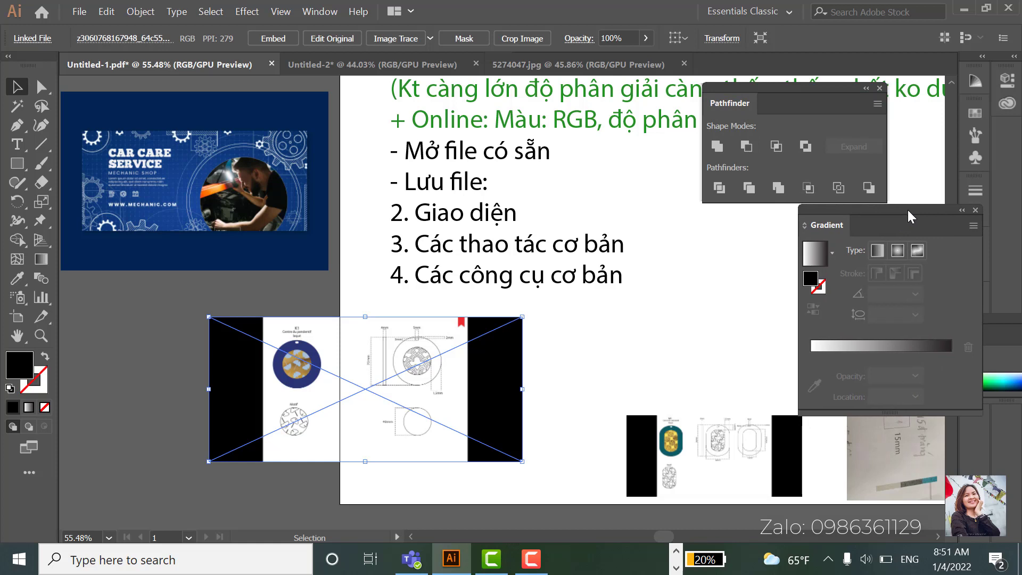
drag(397, 373, 380, 368)
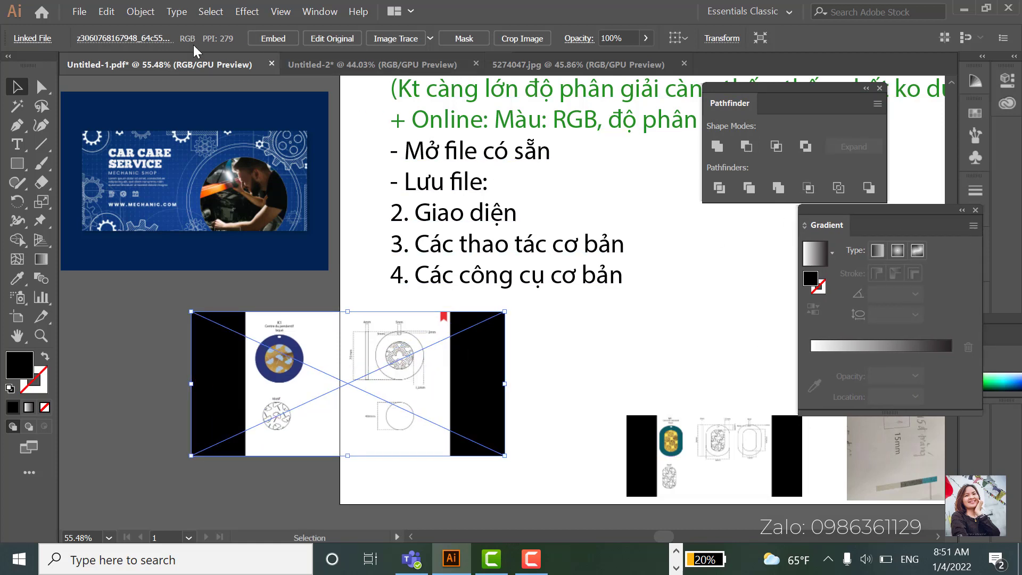
Step: Try embedding the drawing image, then undo it so the image stays linked
click(272, 39)
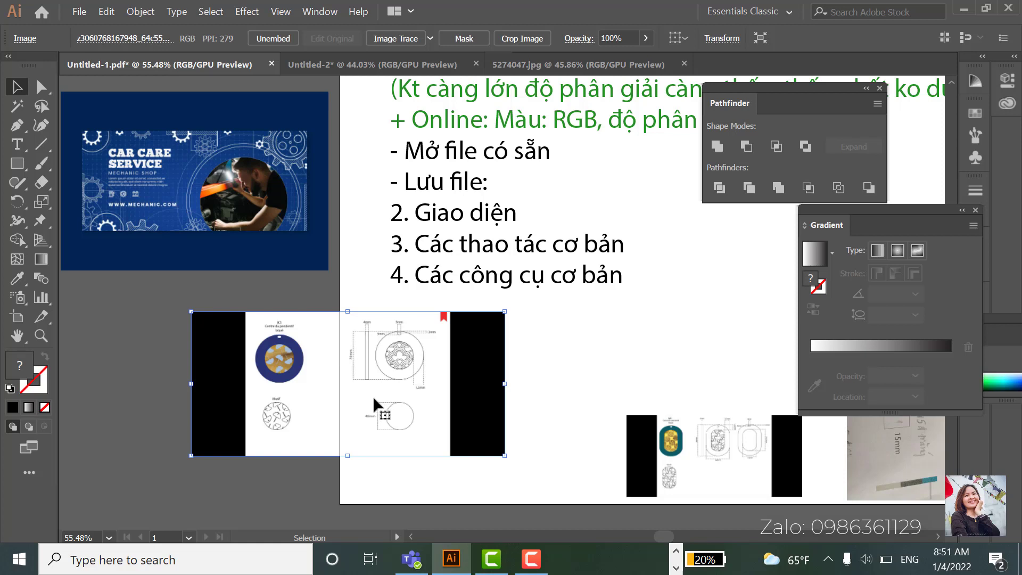
key(ctrl+z)
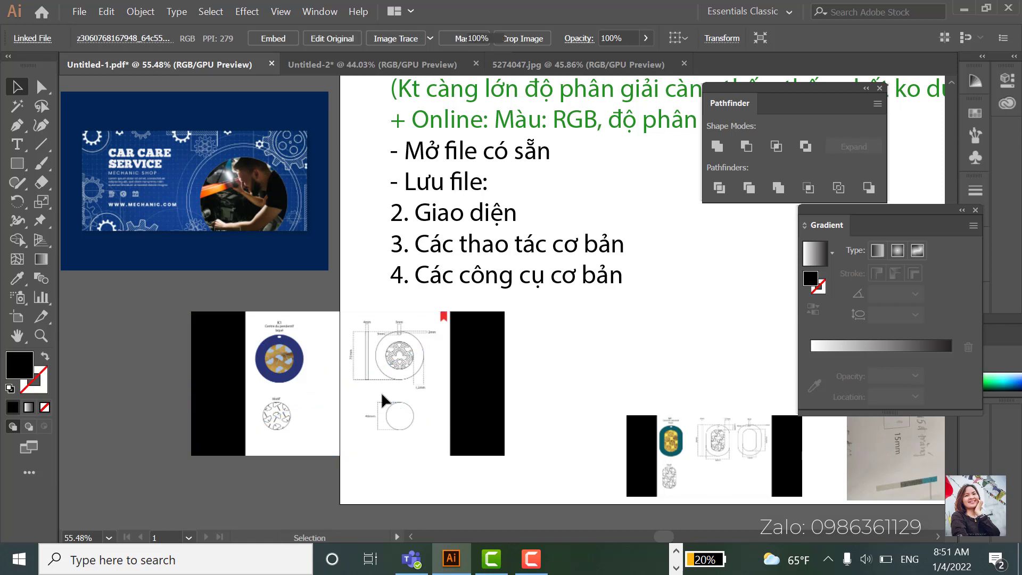
click(381, 392)
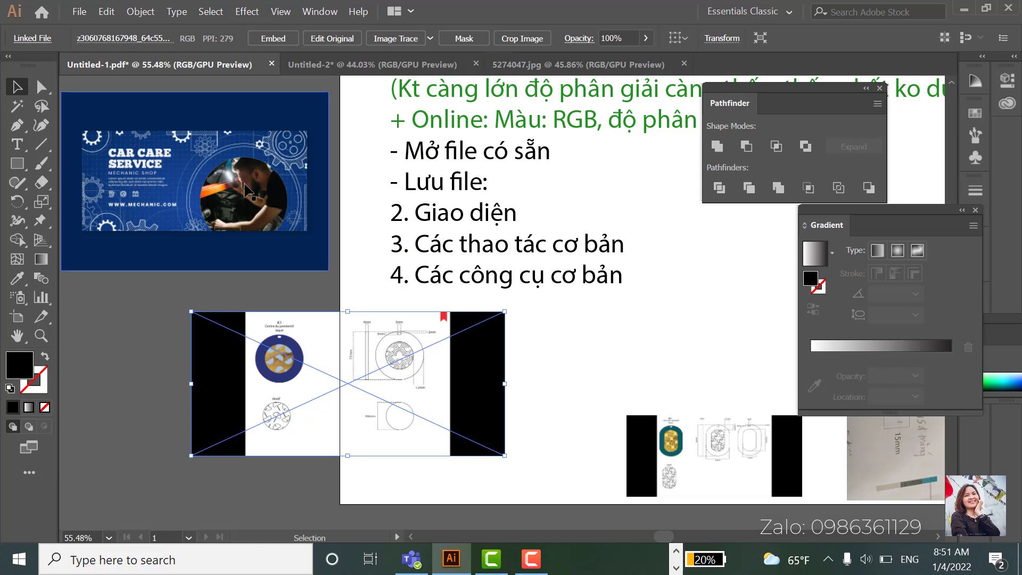
click(79, 12)
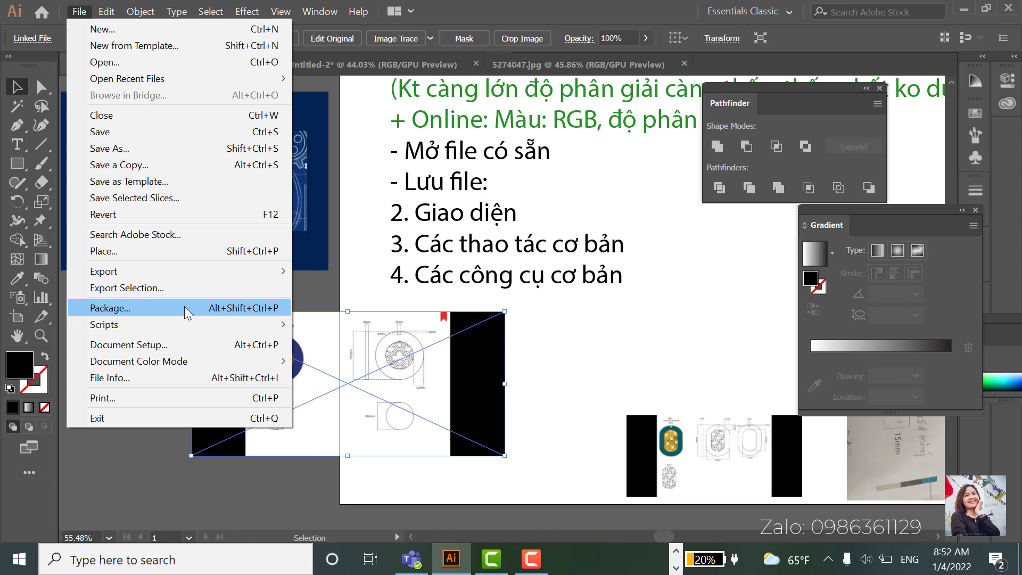
Step: Package the saved document to Desktop as Untitled-1_Folder, copying links and fonts with a report
click(164, 309)
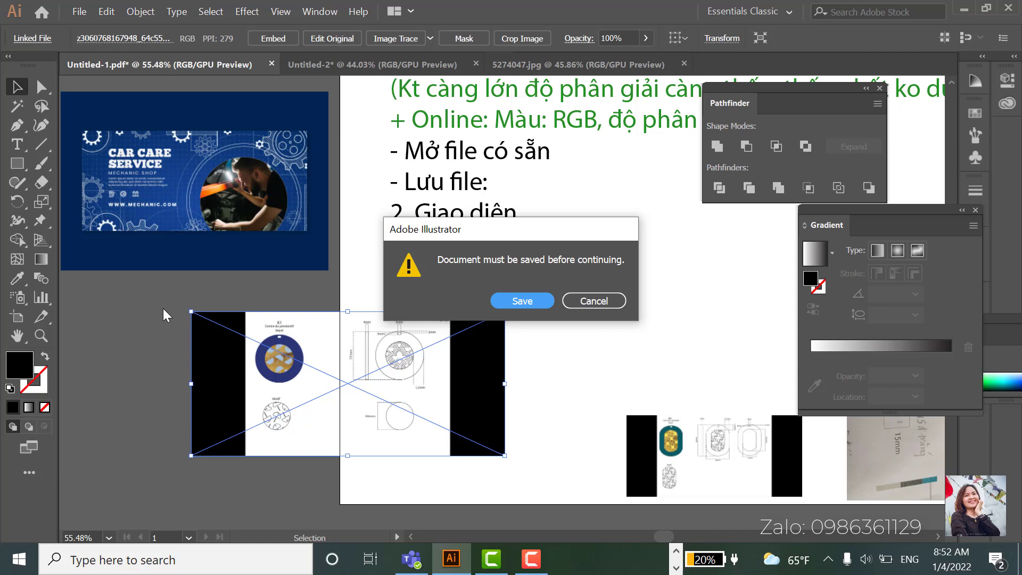
click(516, 297)
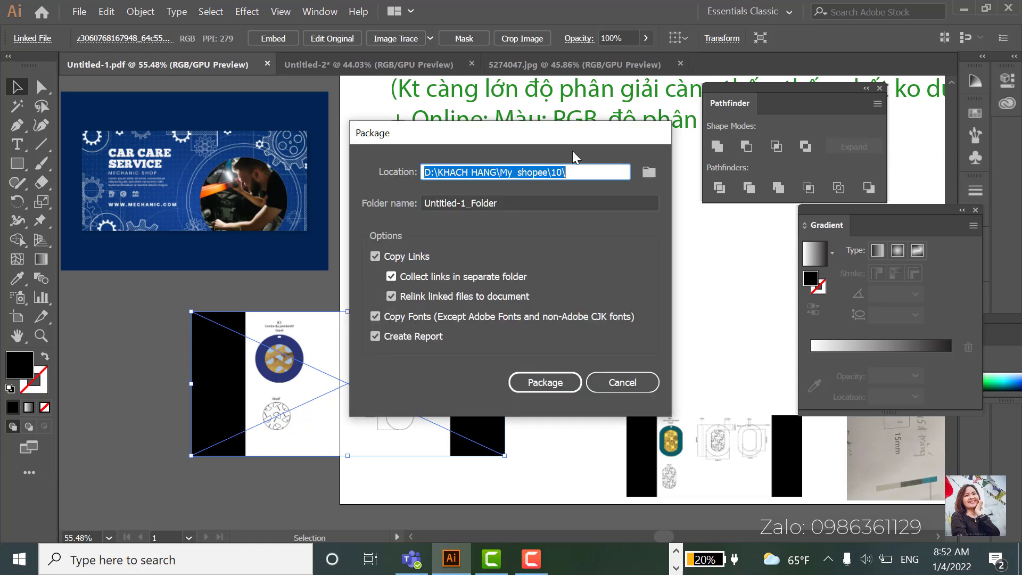
click(648, 173)
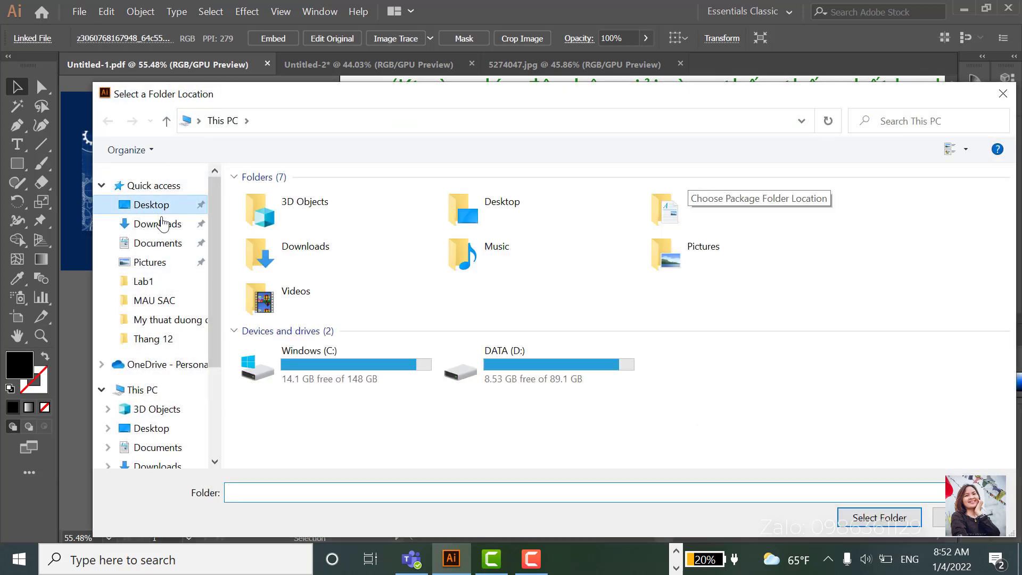
key(Escape)
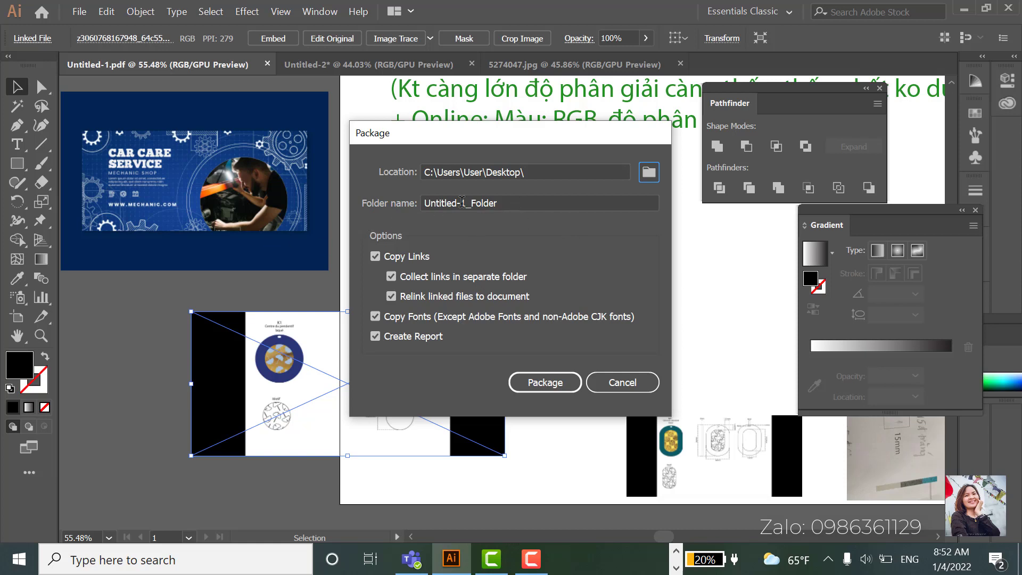
click(505, 201)
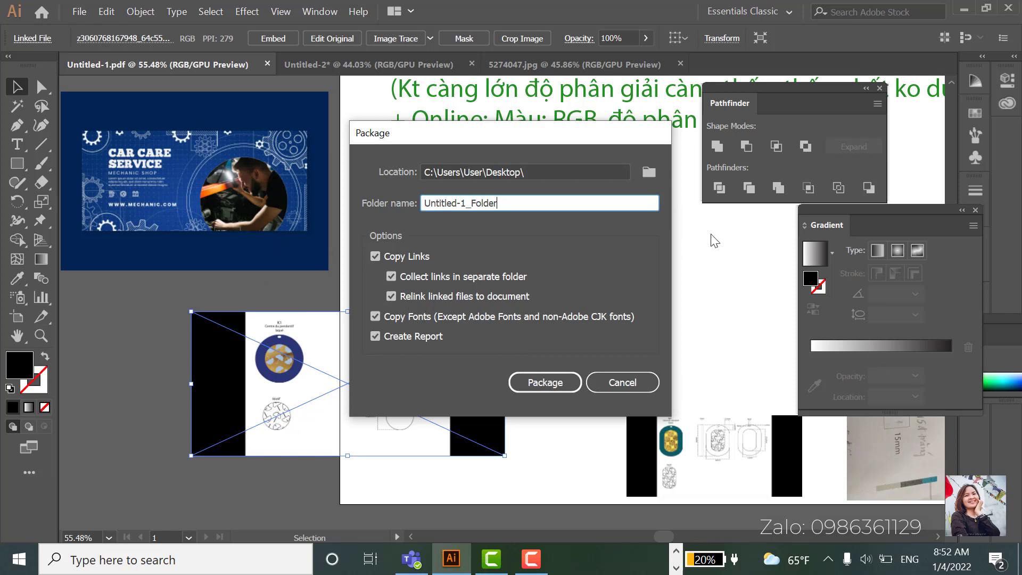
click(551, 384)
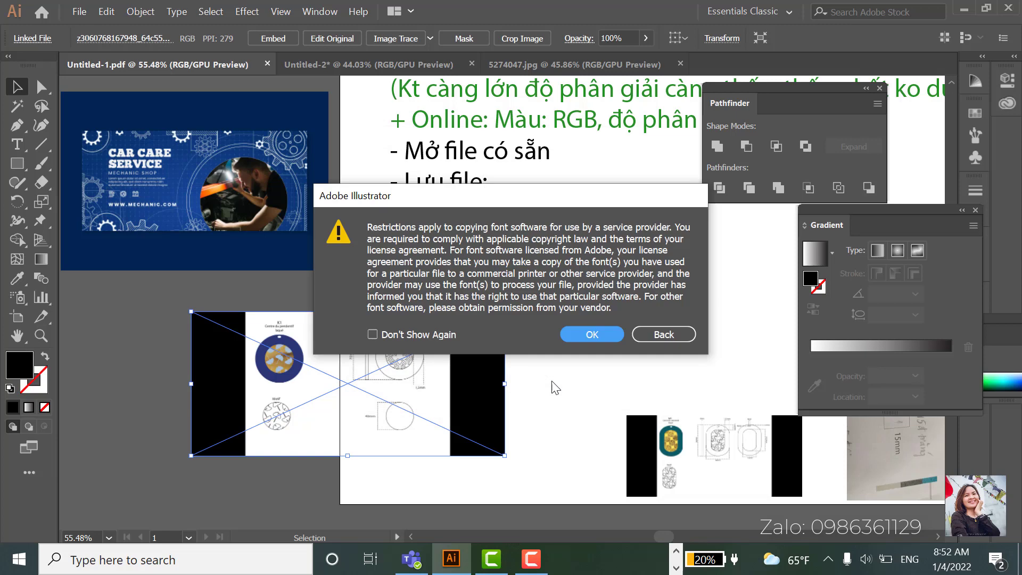
click(601, 334)
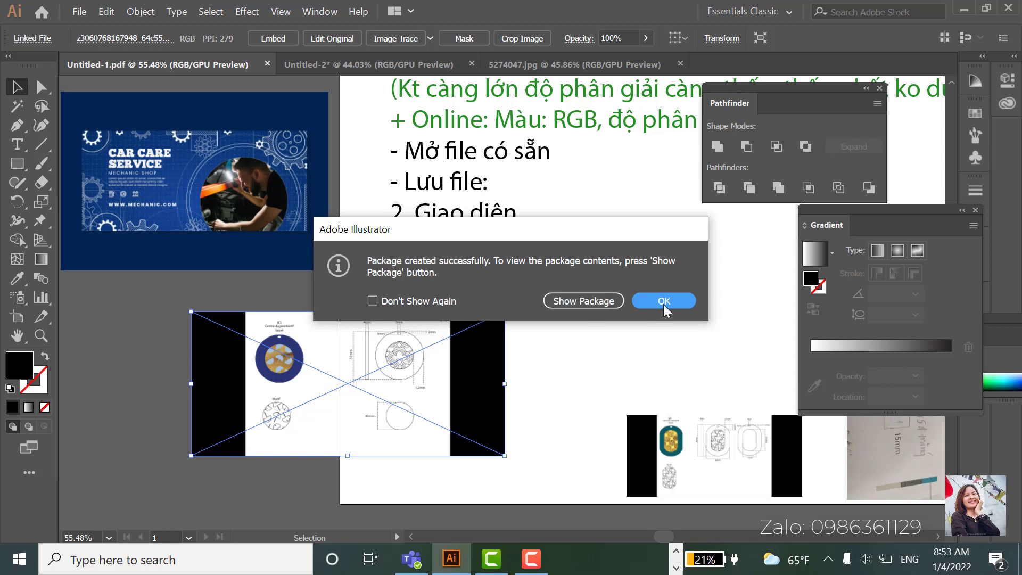
Step: Show the package and inspect the MyriadPro-Regular font file in its Fonts folder
click(575, 301)
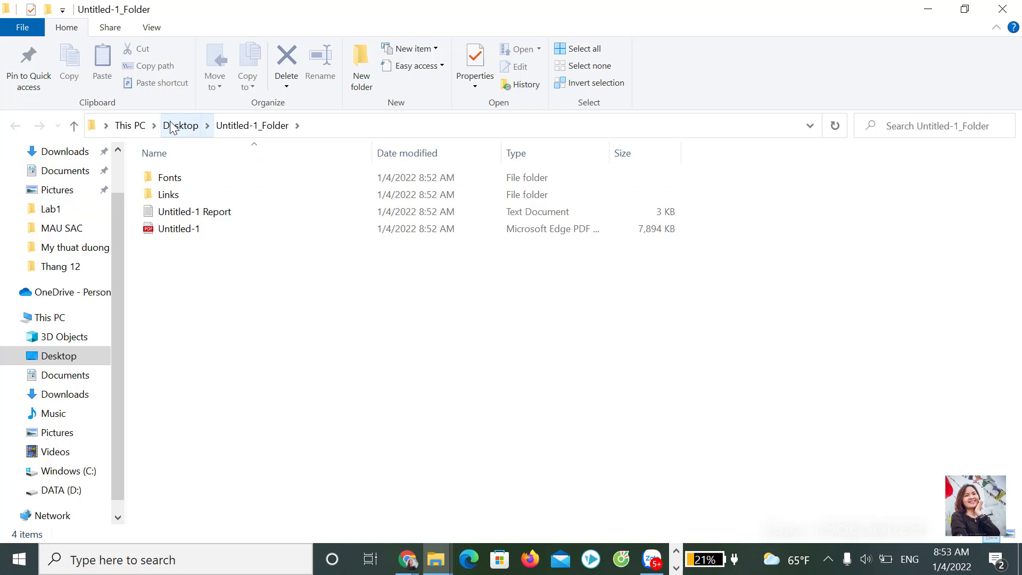
double_click(190, 183)
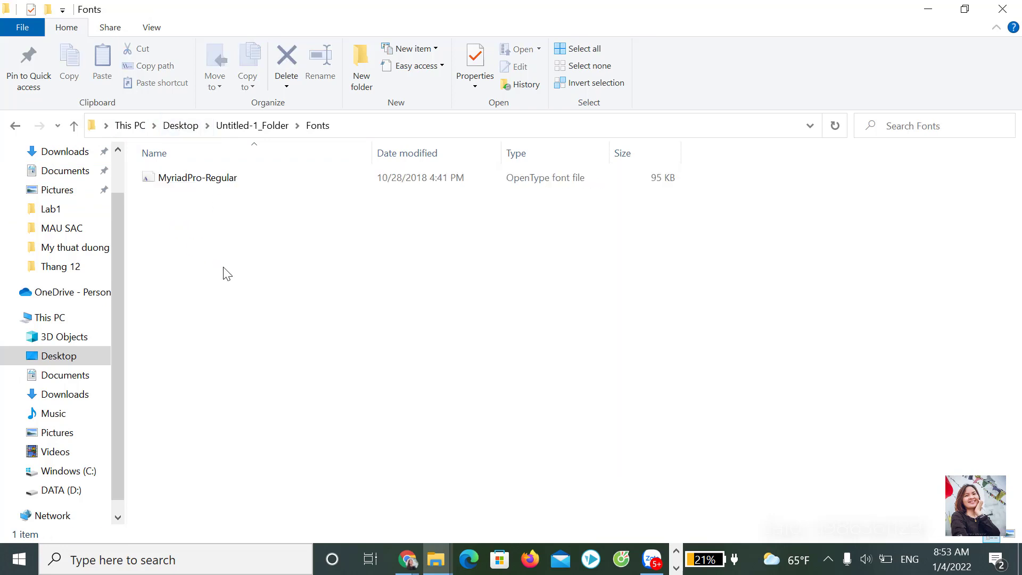
click(213, 185)
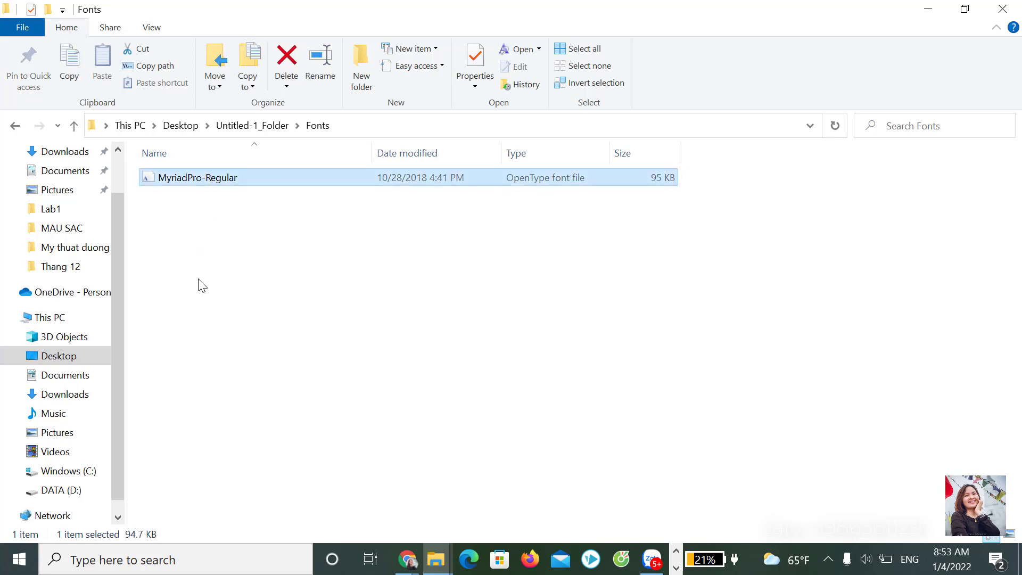
click(394, 325)
click(221, 187)
right_click(221, 187)
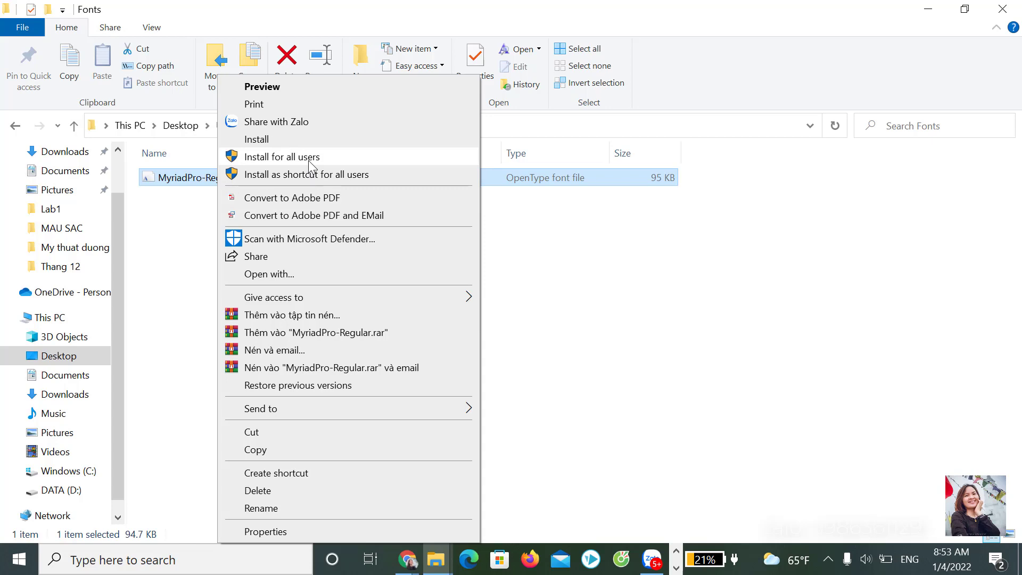
click(246, 276)
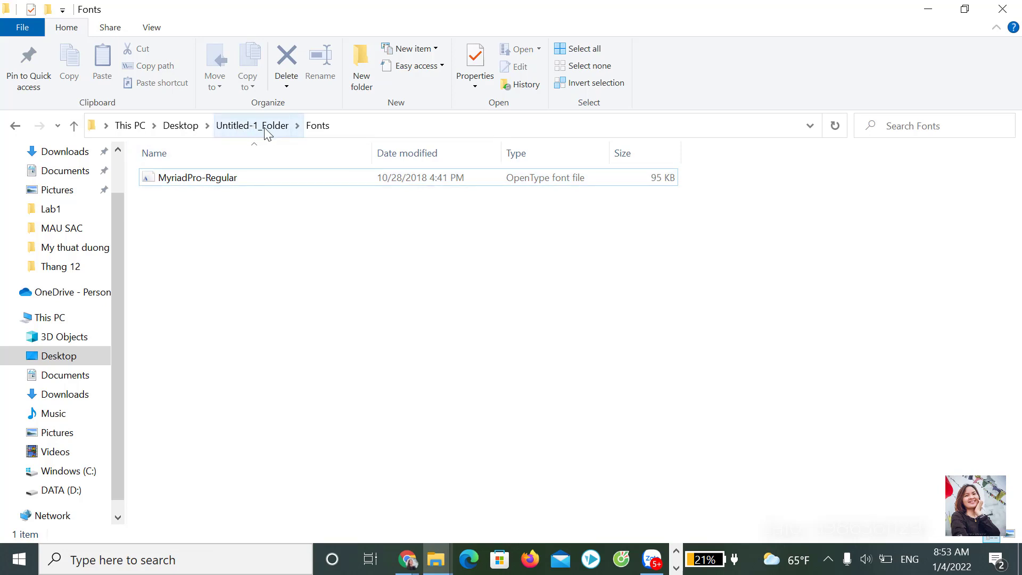
Step: Check the collected images in the Links folder, then return to Untitled-1_Folder's top level
click(255, 127)
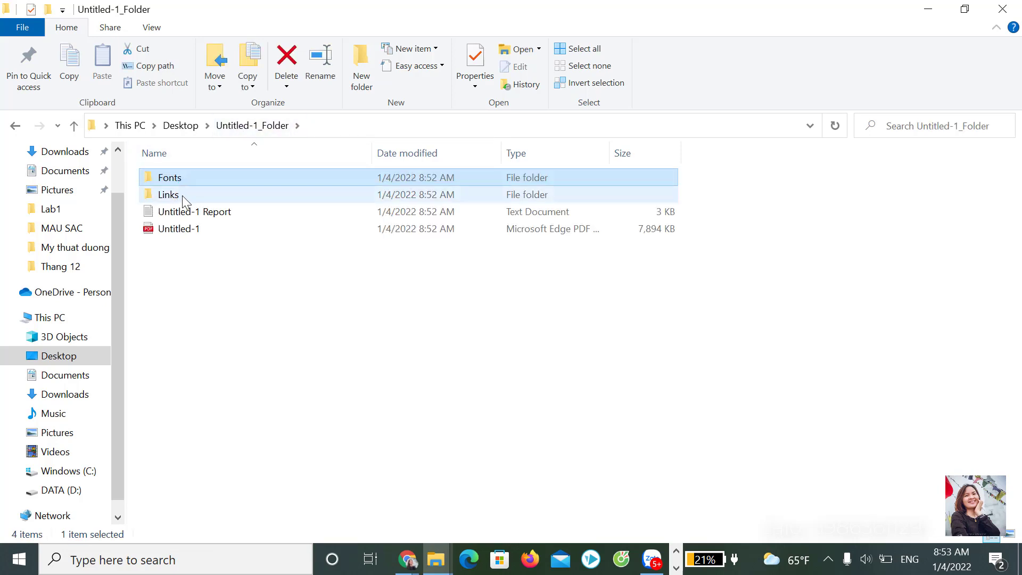
click(175, 199)
double_click(175, 198)
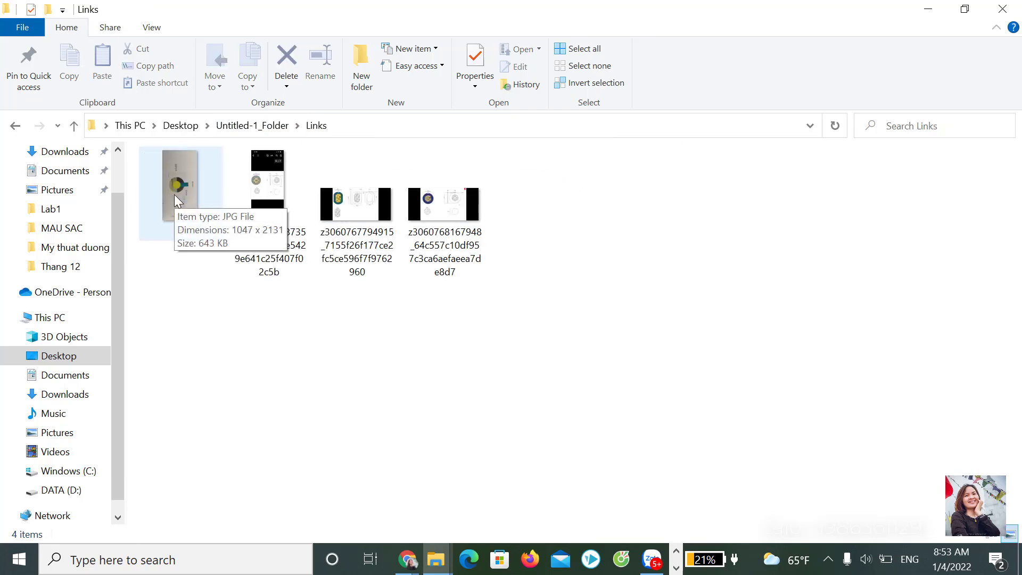
click(263, 130)
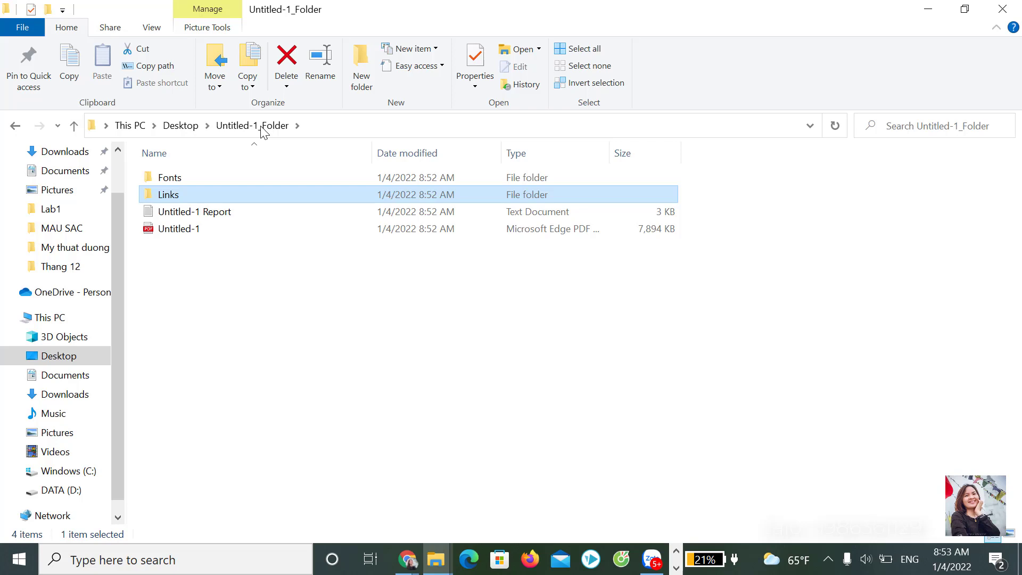
click(178, 234)
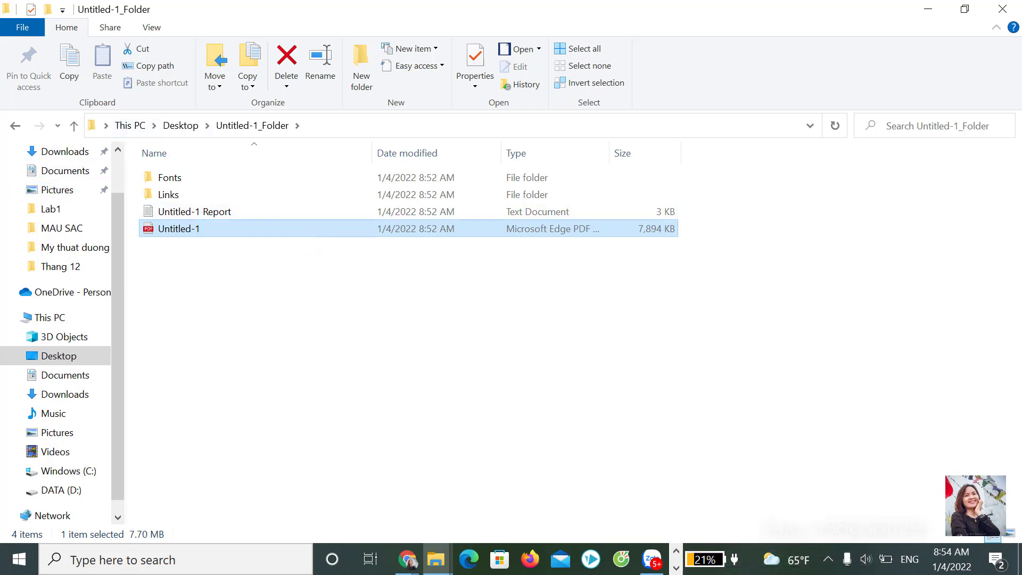
Step: From the Desktop folder, delete Untitled-1_Folder through its context menu and close File Explorer
click(181, 127)
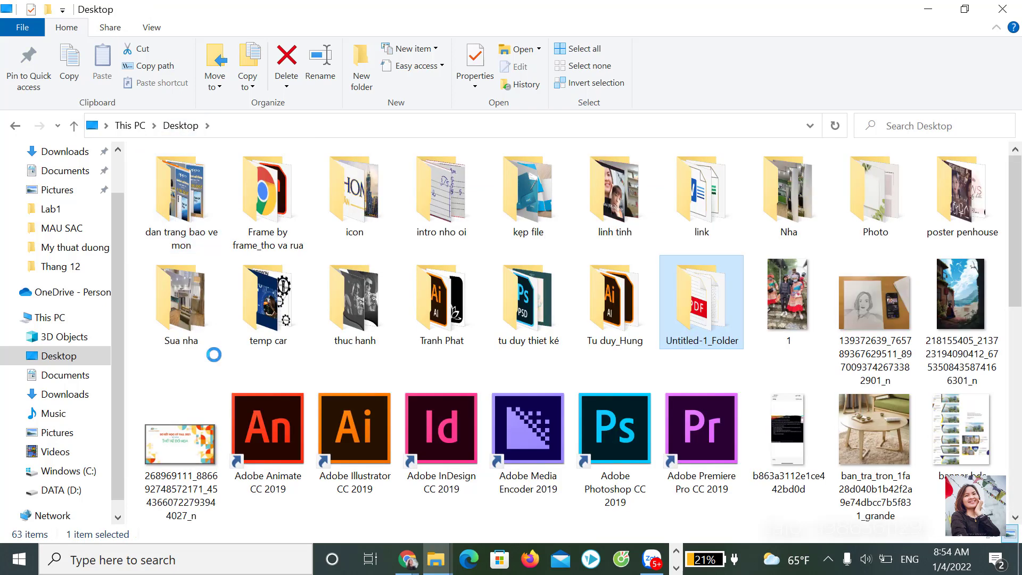
right_click(684, 315)
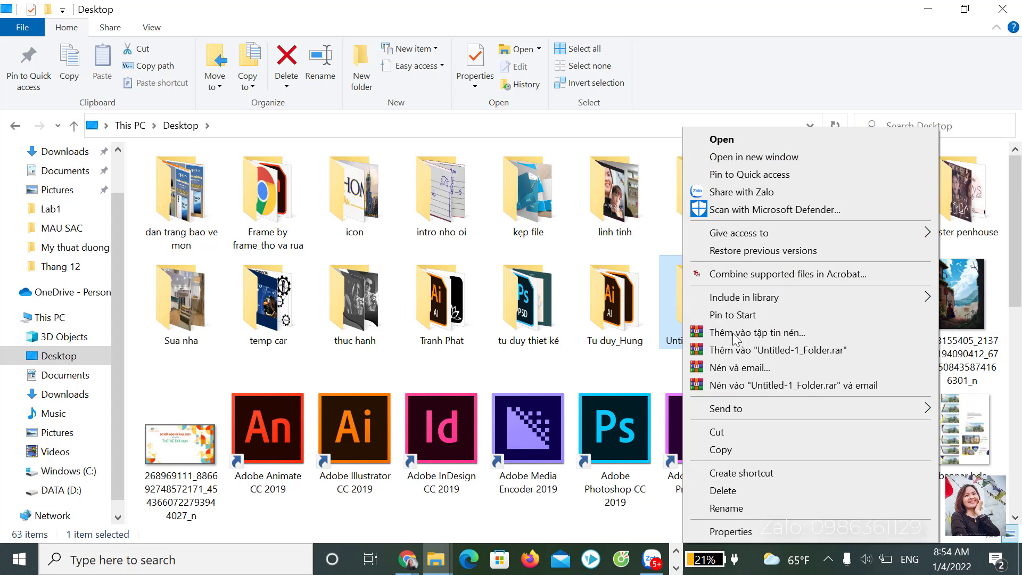
click(762, 436)
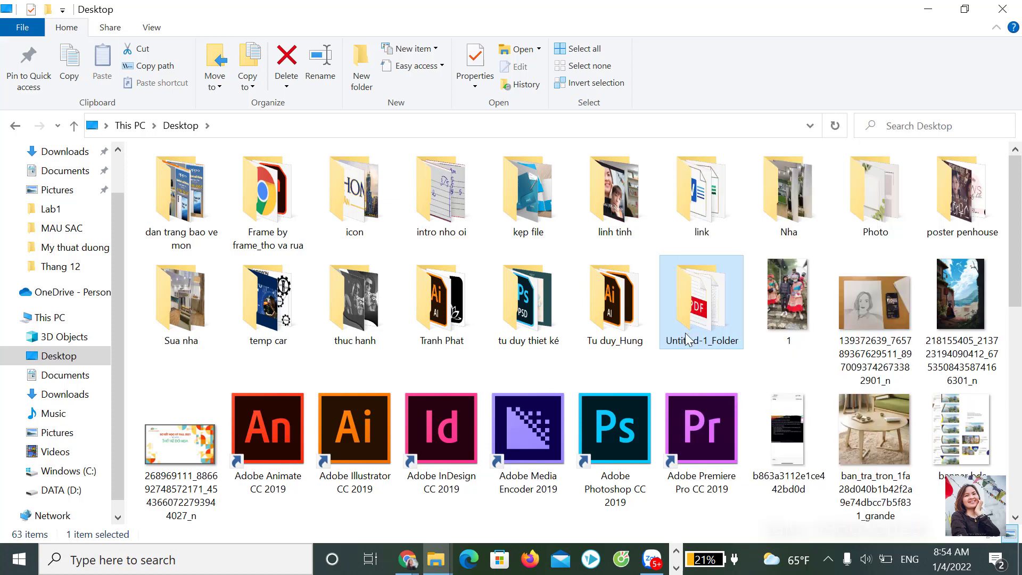
click(1003, 9)
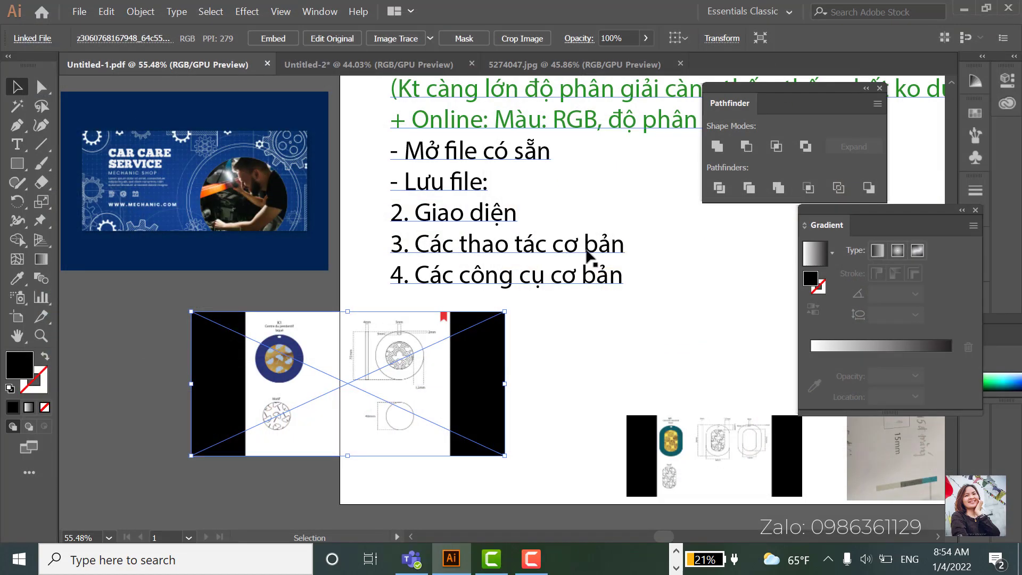
Step: Type two new lines, '- Xuất file' and '- Đóng gói file', after '- Lưu file:' in the notes frame
double_click(489, 182)
key(Return)
text(- )
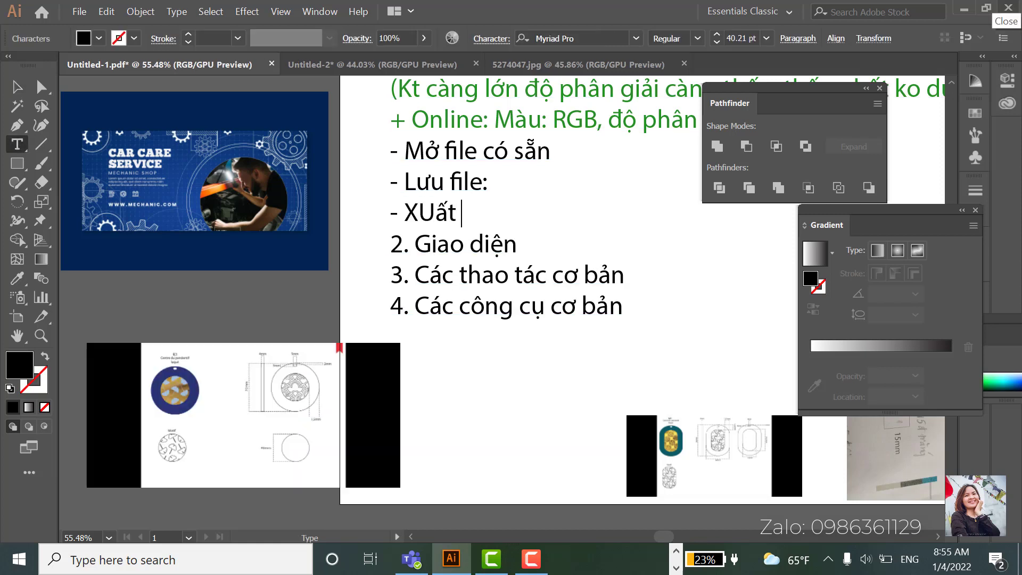
text(Xuất file)
key(Return)
text(Đóng gói)
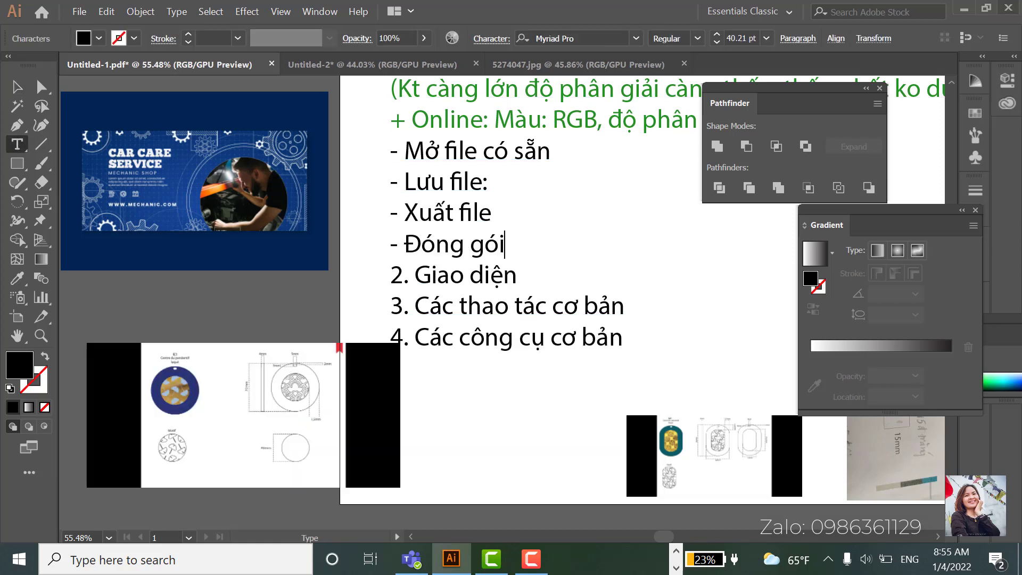
text( file)
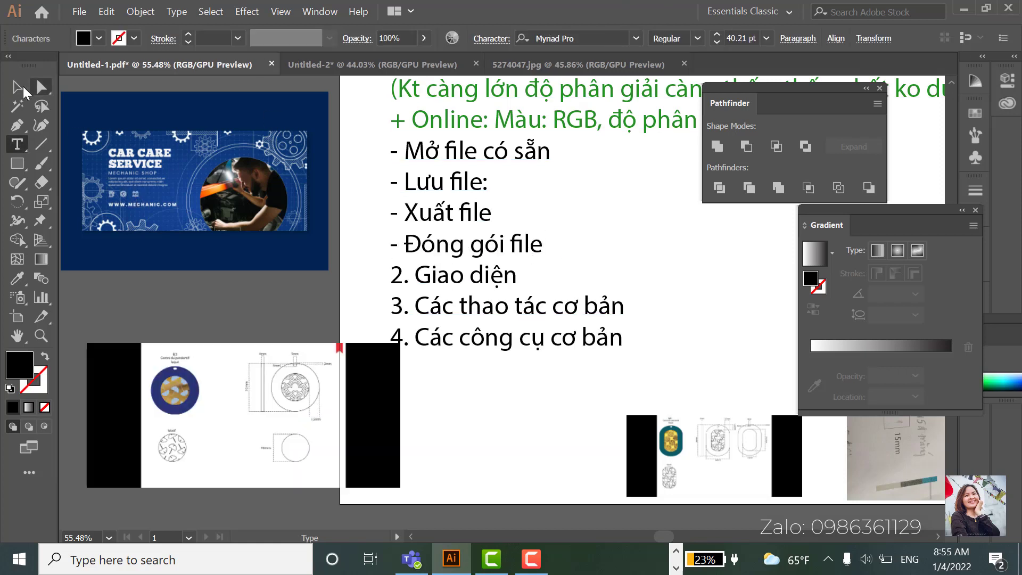
click(17, 87)
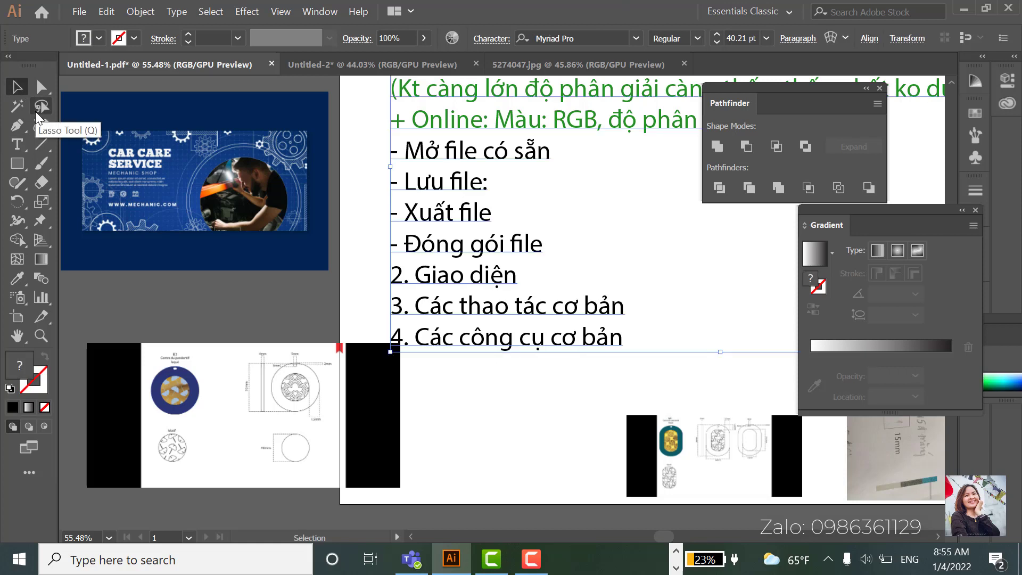